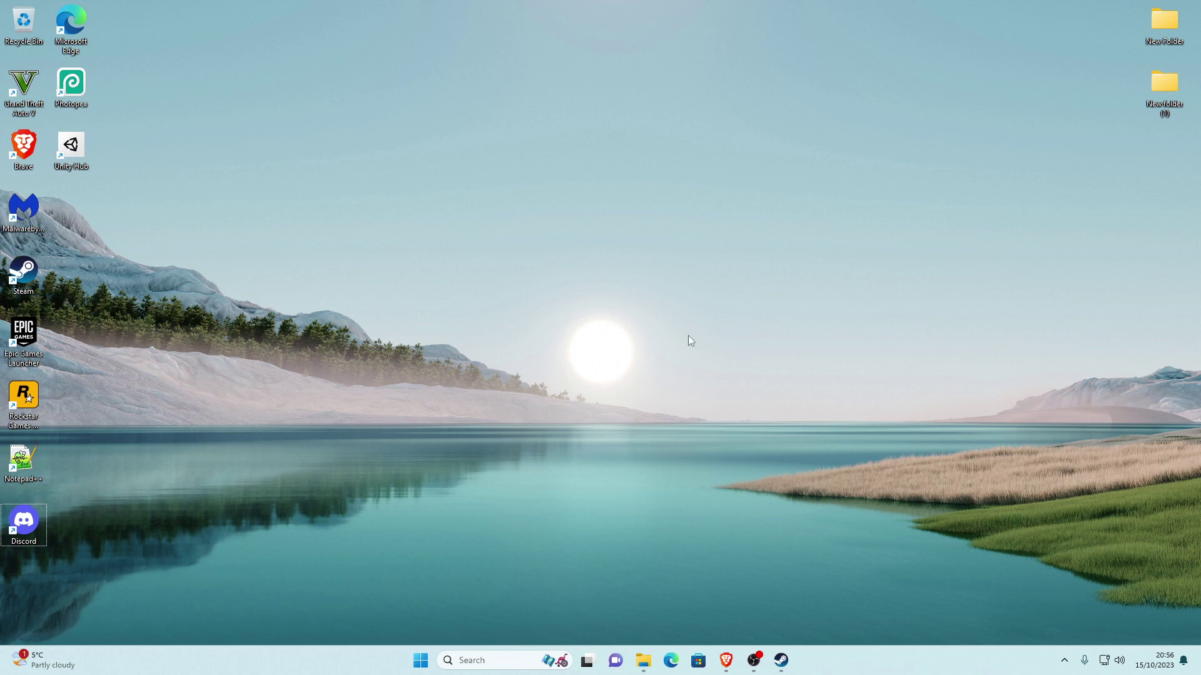
Step: From Grand Theft Auto V's Steam Library page, choose Manage > Browse local files
key(super+e)
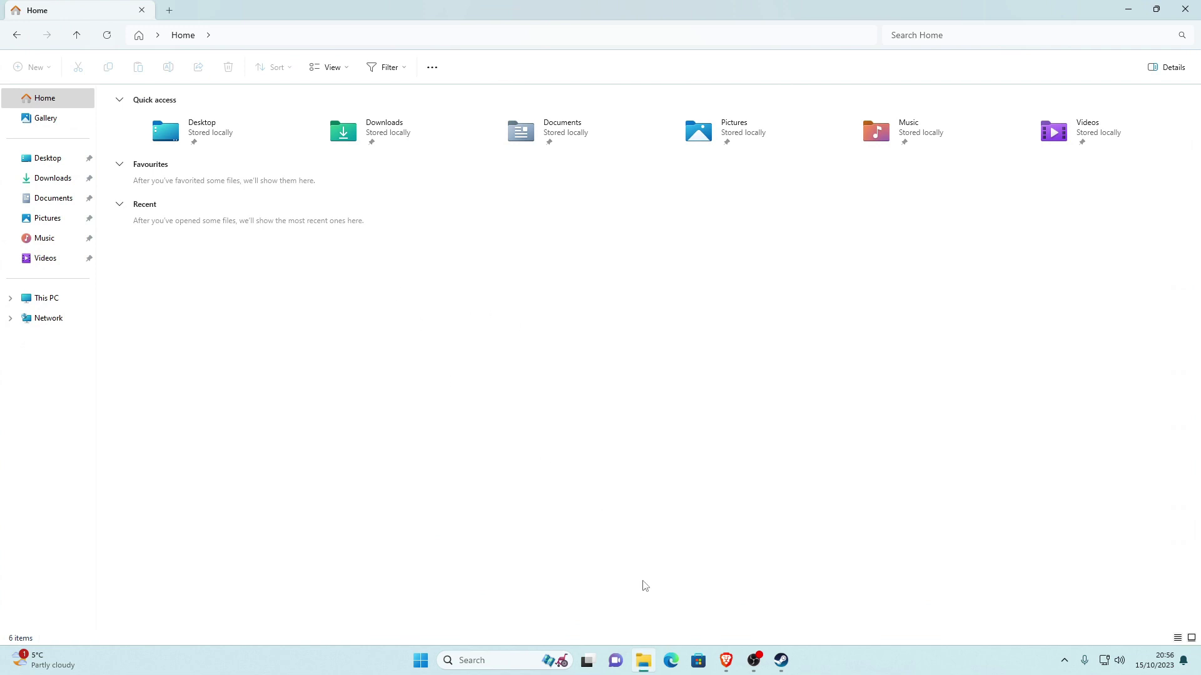
click(639, 661)
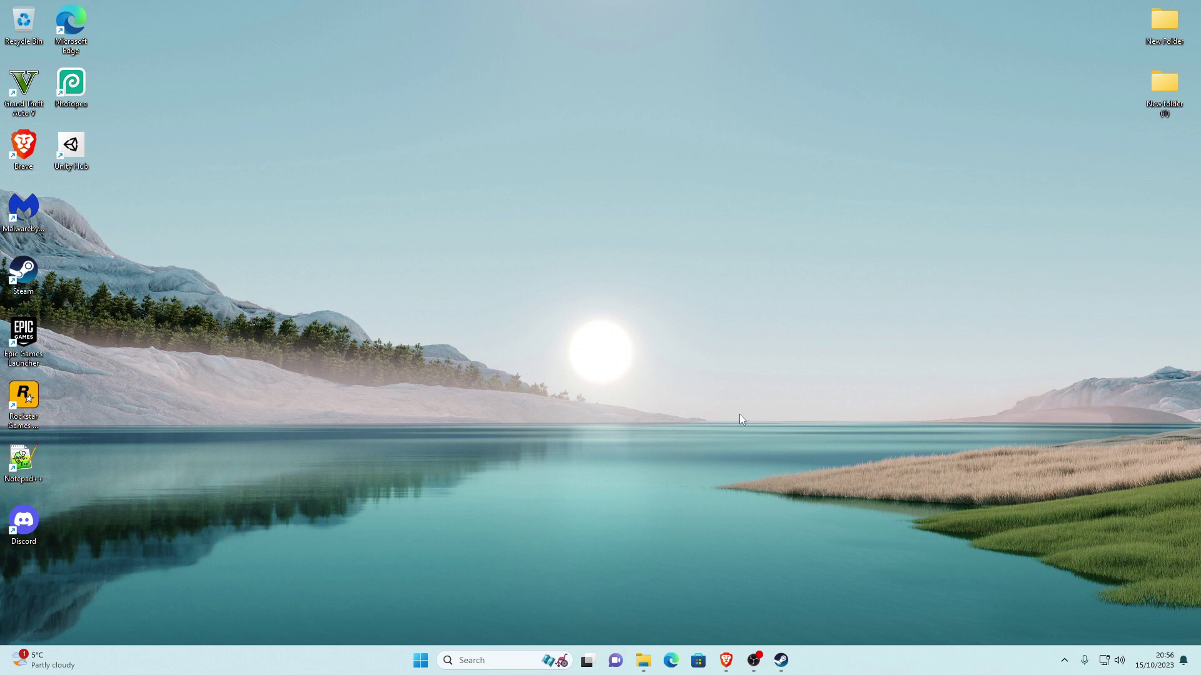
click(781, 660)
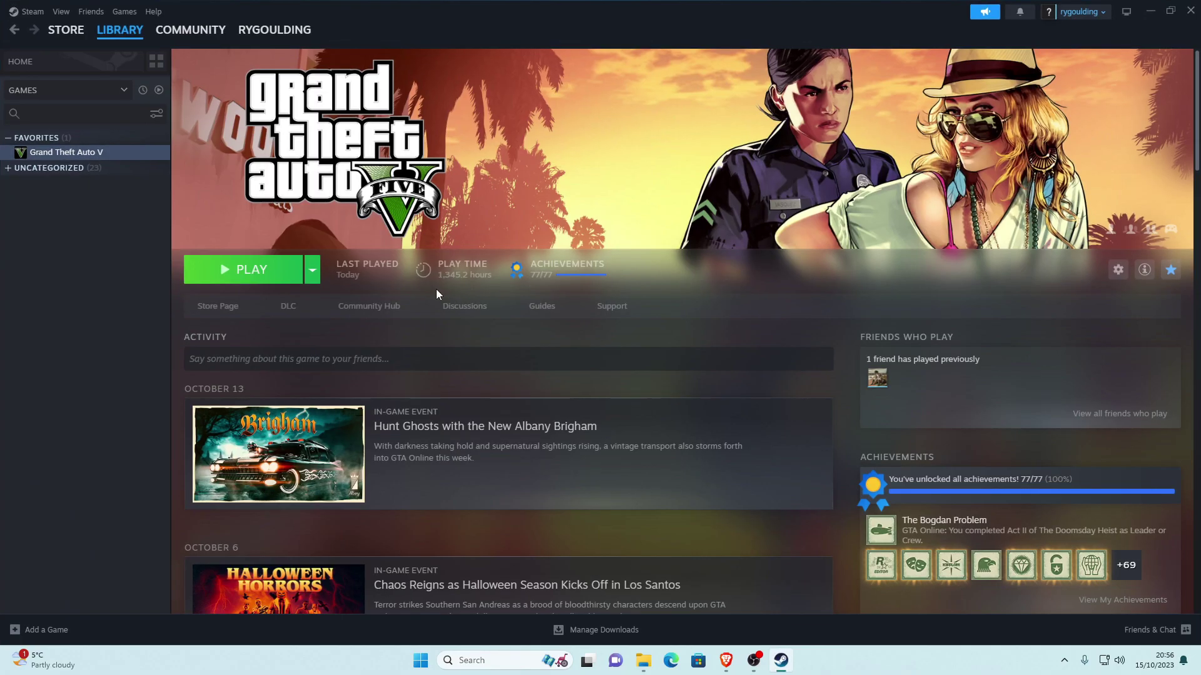
click(109, 31)
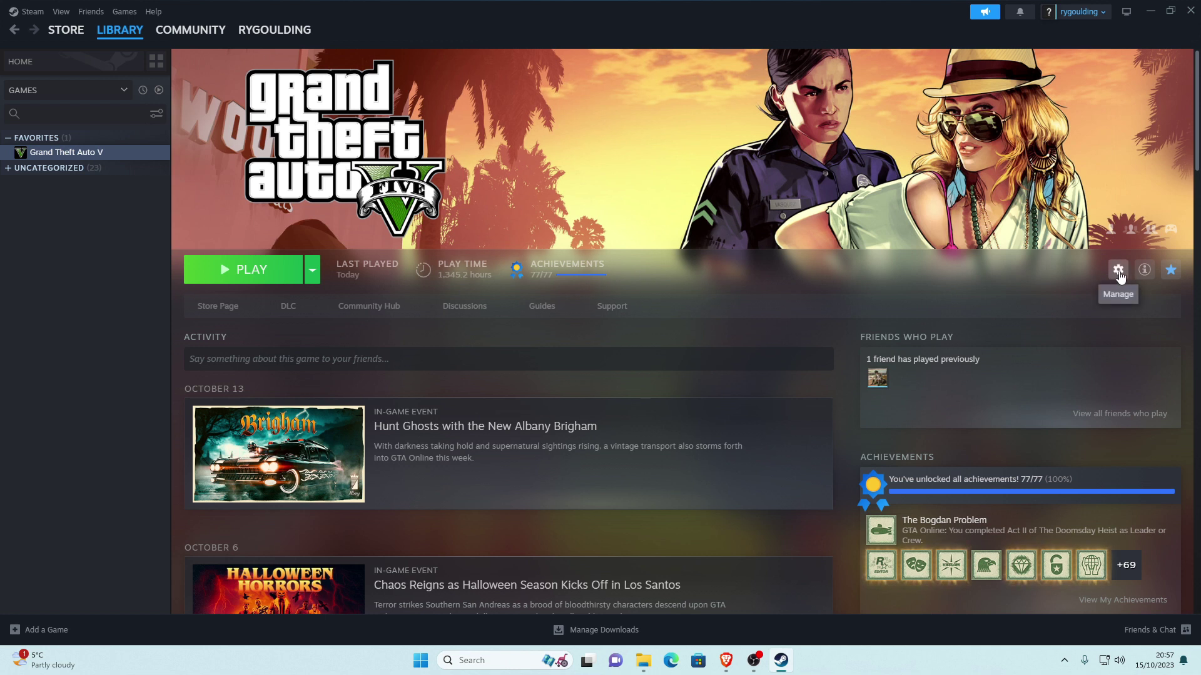
click(1118, 270)
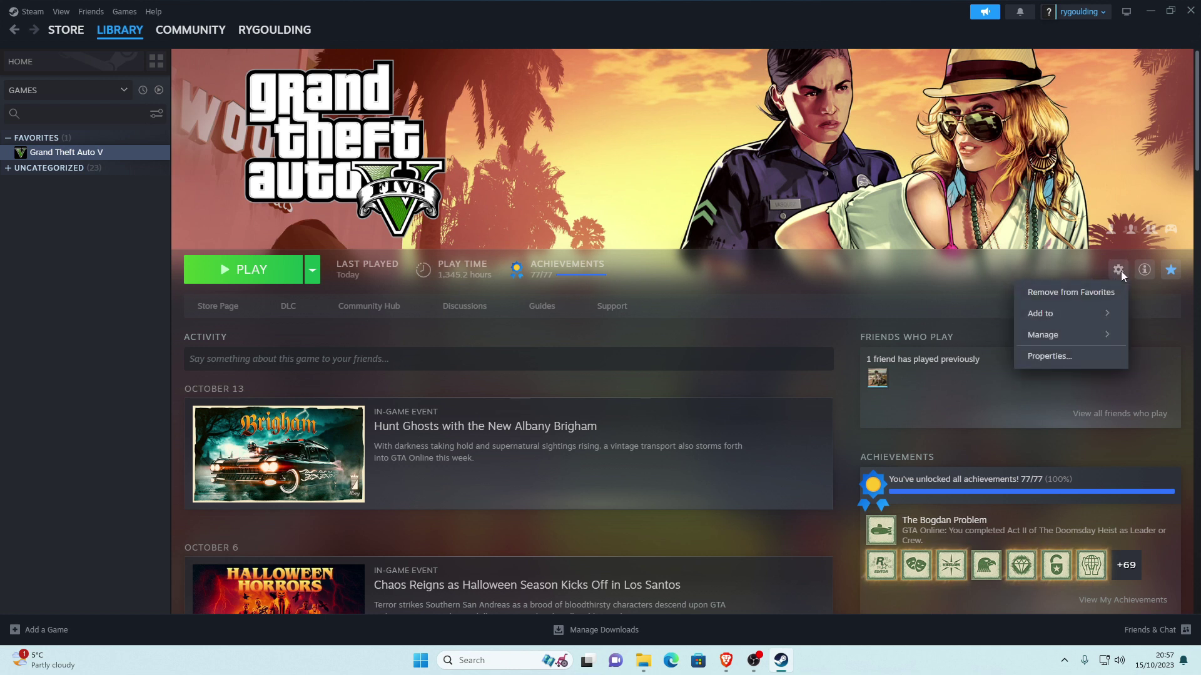
mouse_move(1095, 342)
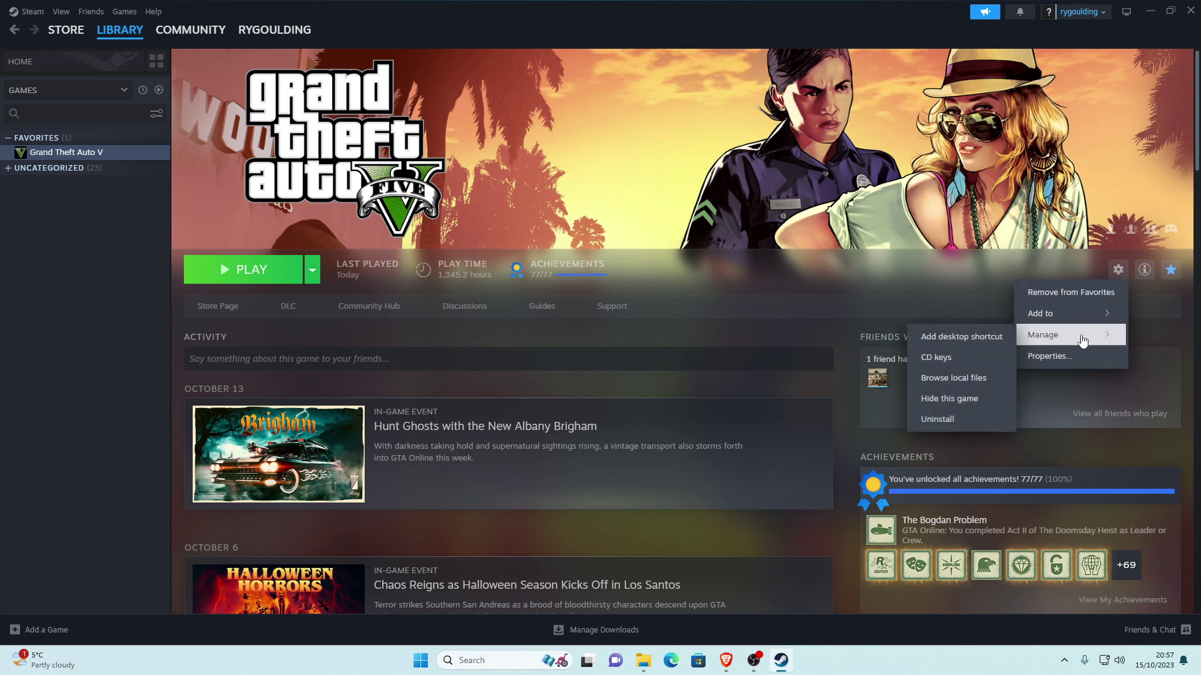
click(974, 378)
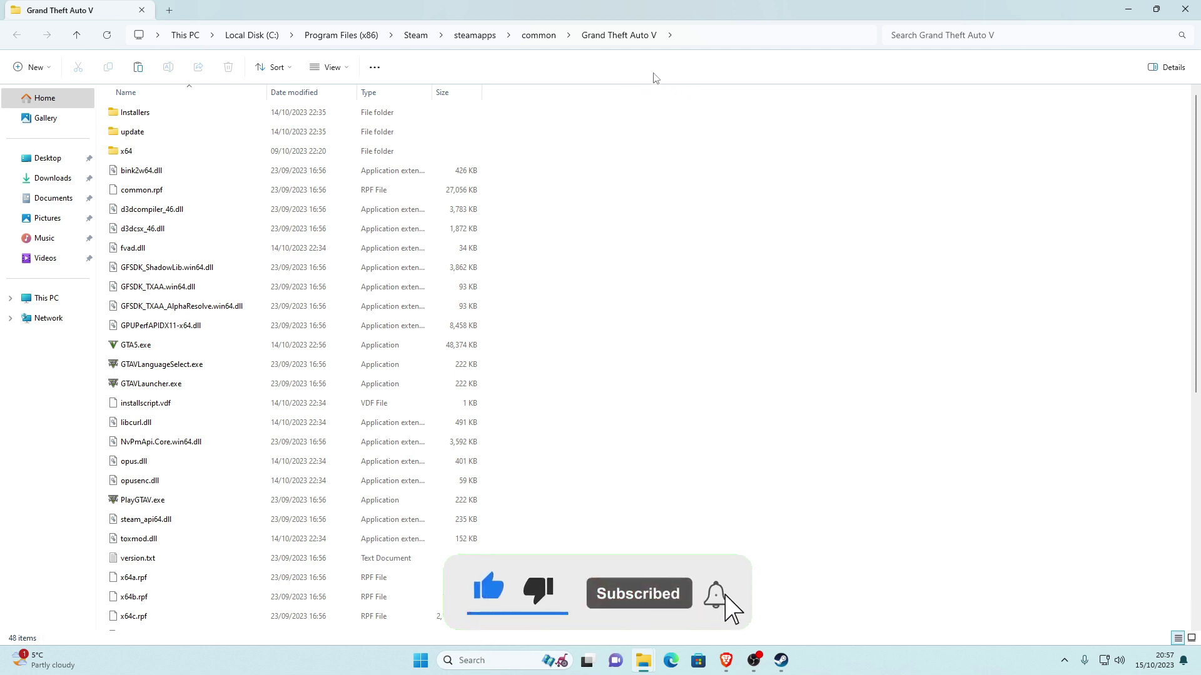
Step: Browse between the steamapps, common and Grand Theft Auto V folders using the breadcrumbs
click(546, 36)
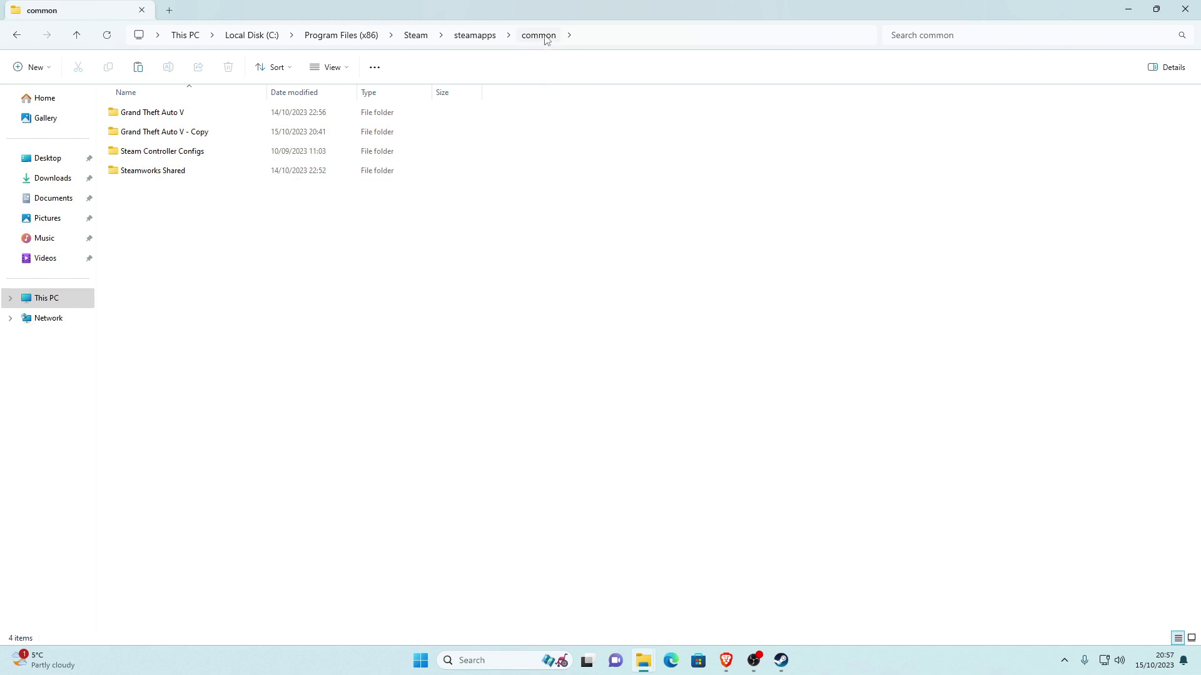
double_click(180, 112)
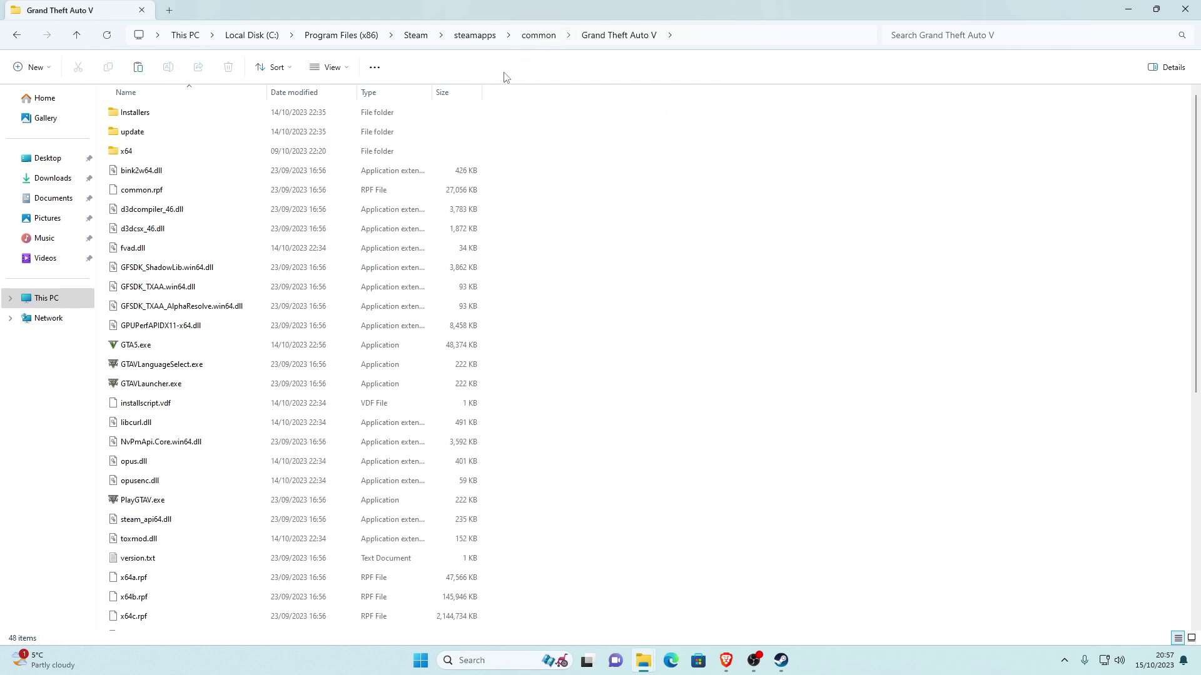
click(541, 35)
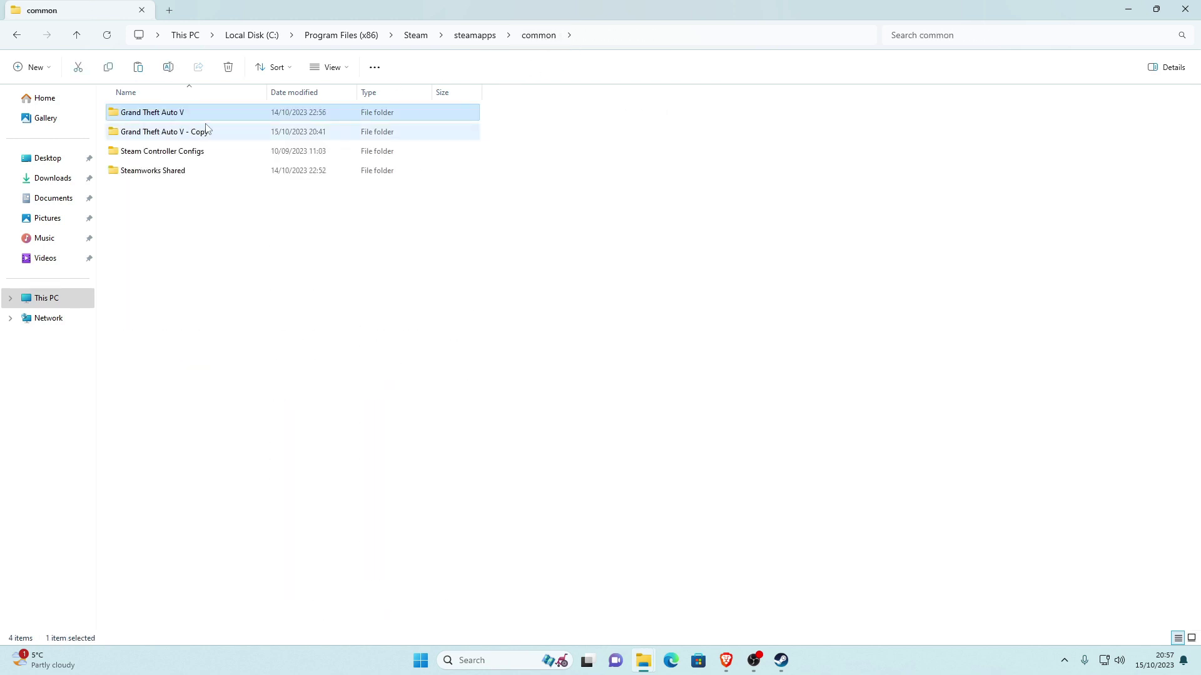
click(474, 36)
click(535, 112)
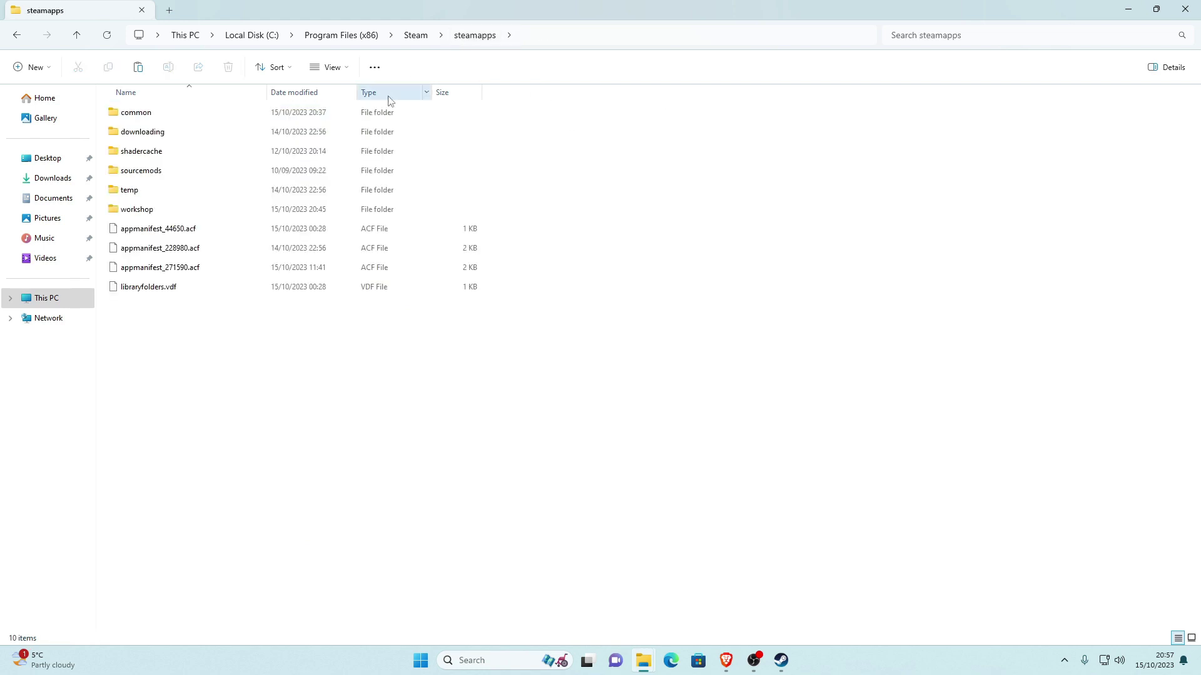
click(159, 115)
double_click(158, 114)
double_click(174, 113)
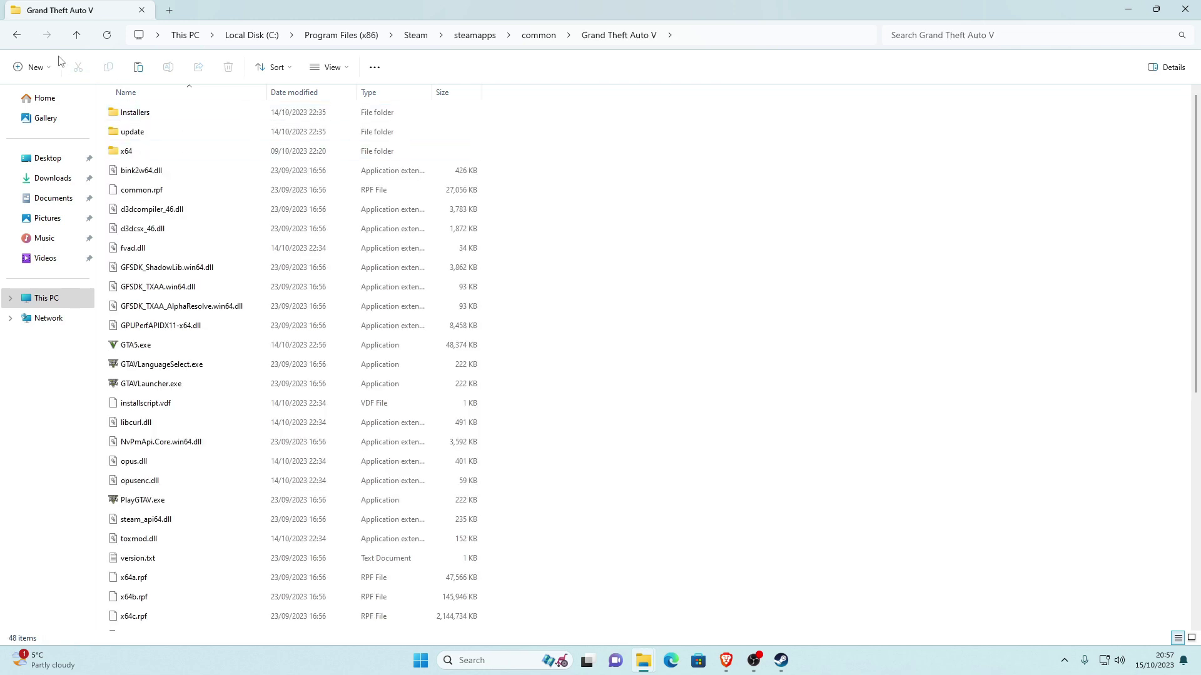
Step: Back in steamapps, pin the common folder to Quick access and open it from there
click(17, 36)
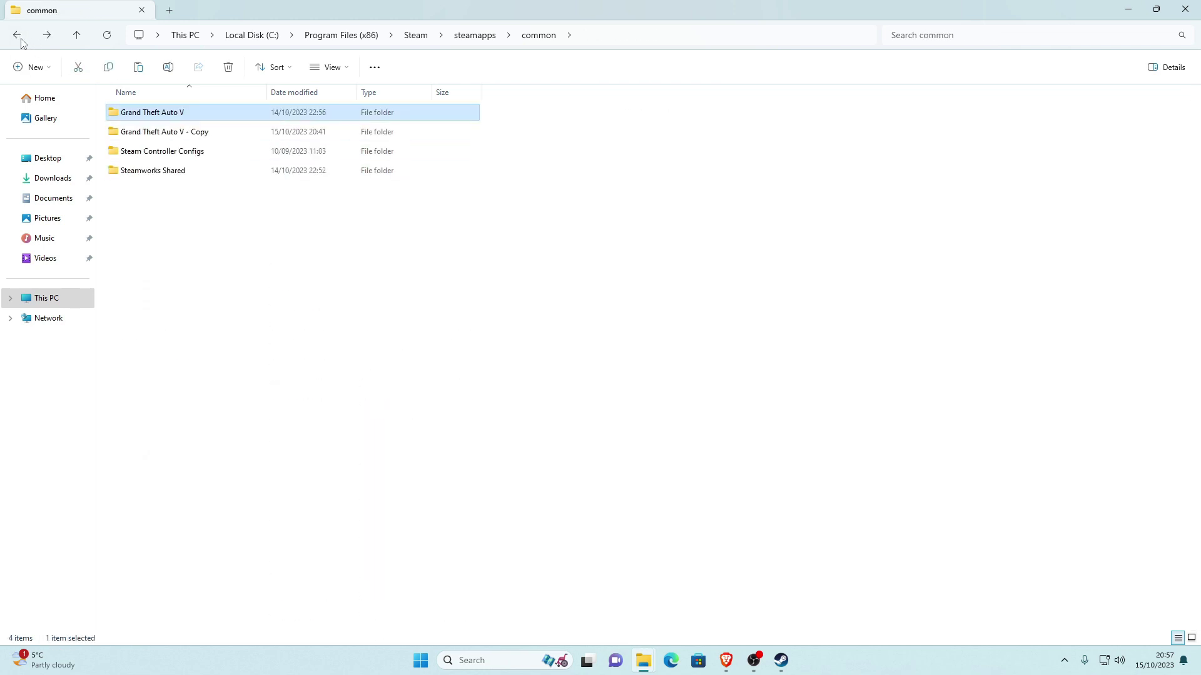
click(17, 35)
click(161, 320)
click(136, 115)
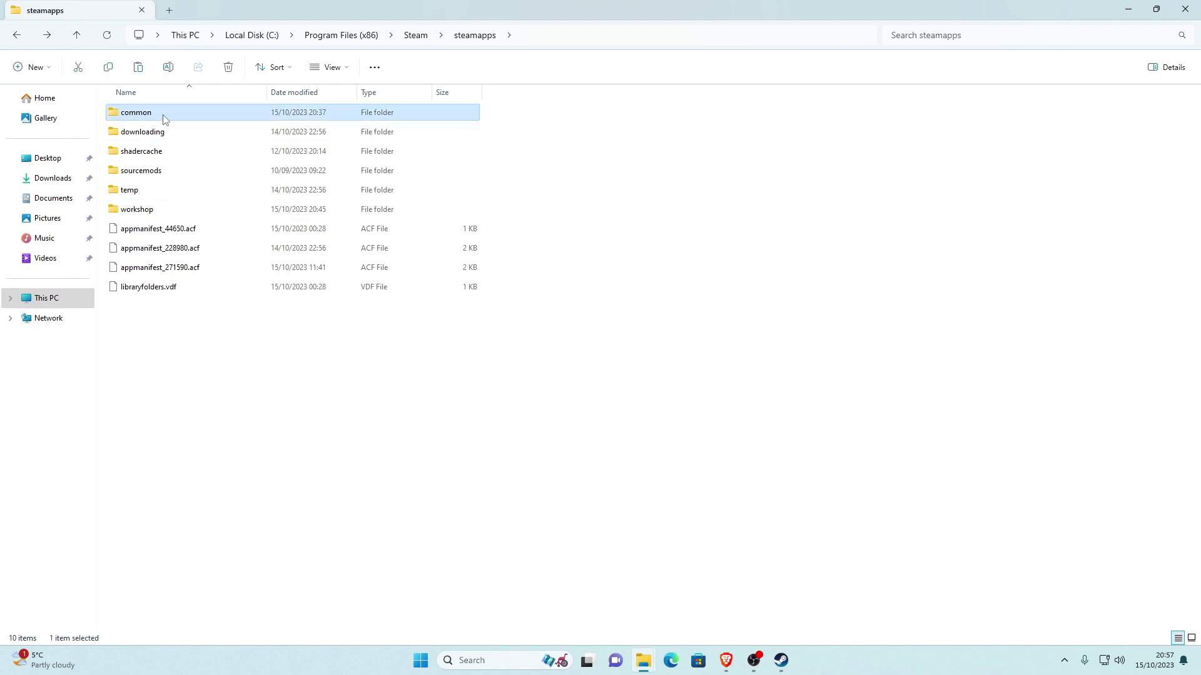
drag(177, 115, 41, 176)
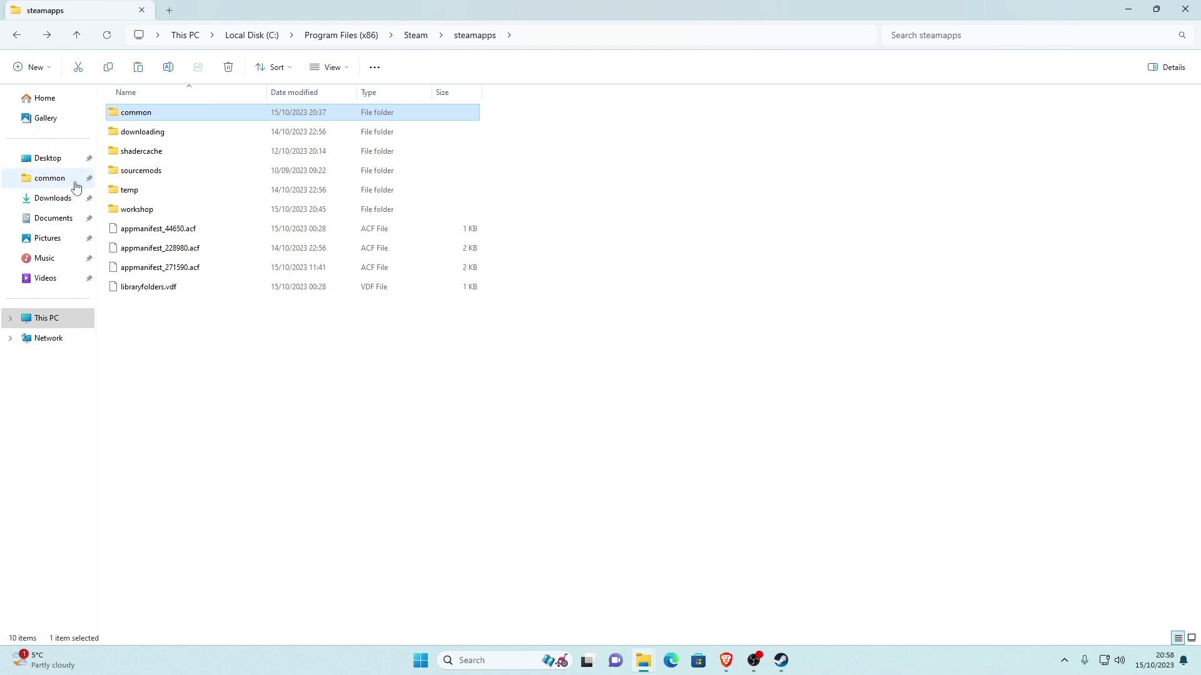
click(48, 180)
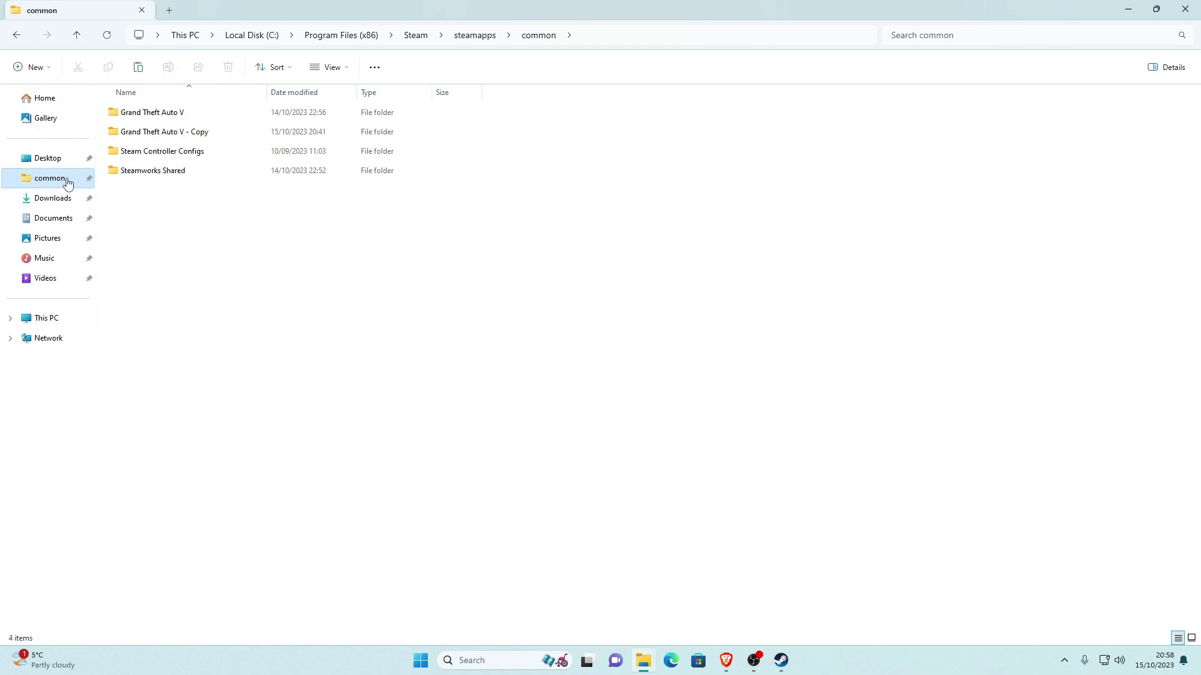
Step: Reopen File Explorer on the pinned common folder and briefly check the Grand Theft Auto V folder
click(1185, 9)
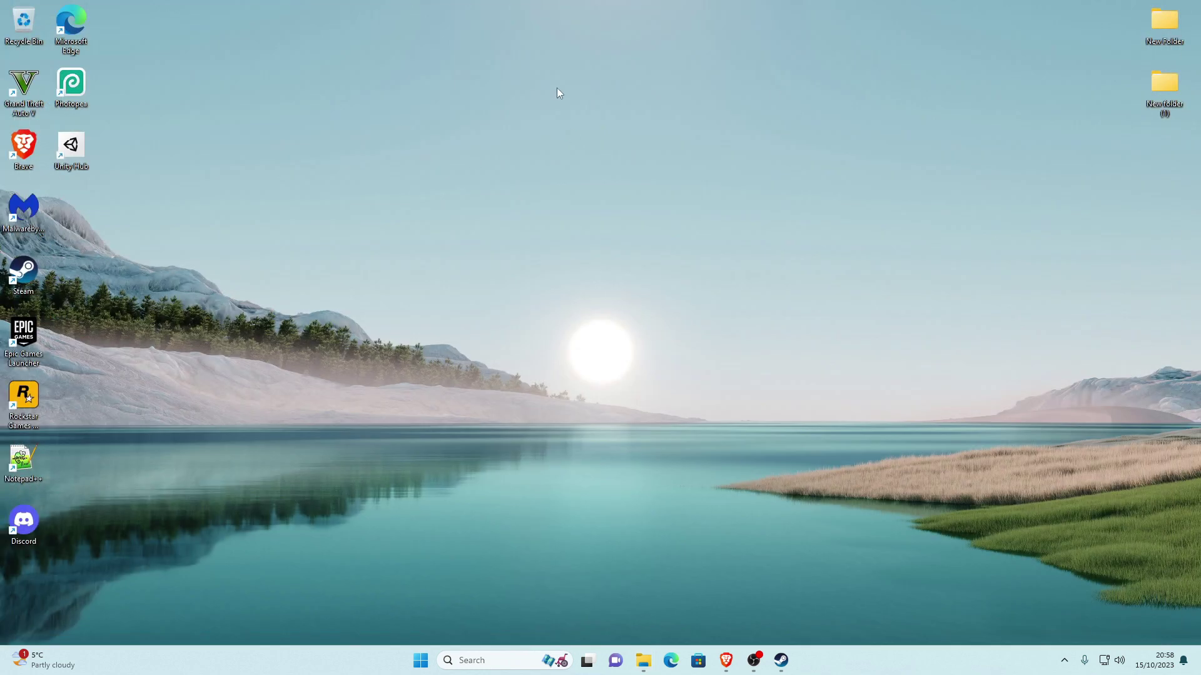
mouse_move(781, 662)
click(643, 660)
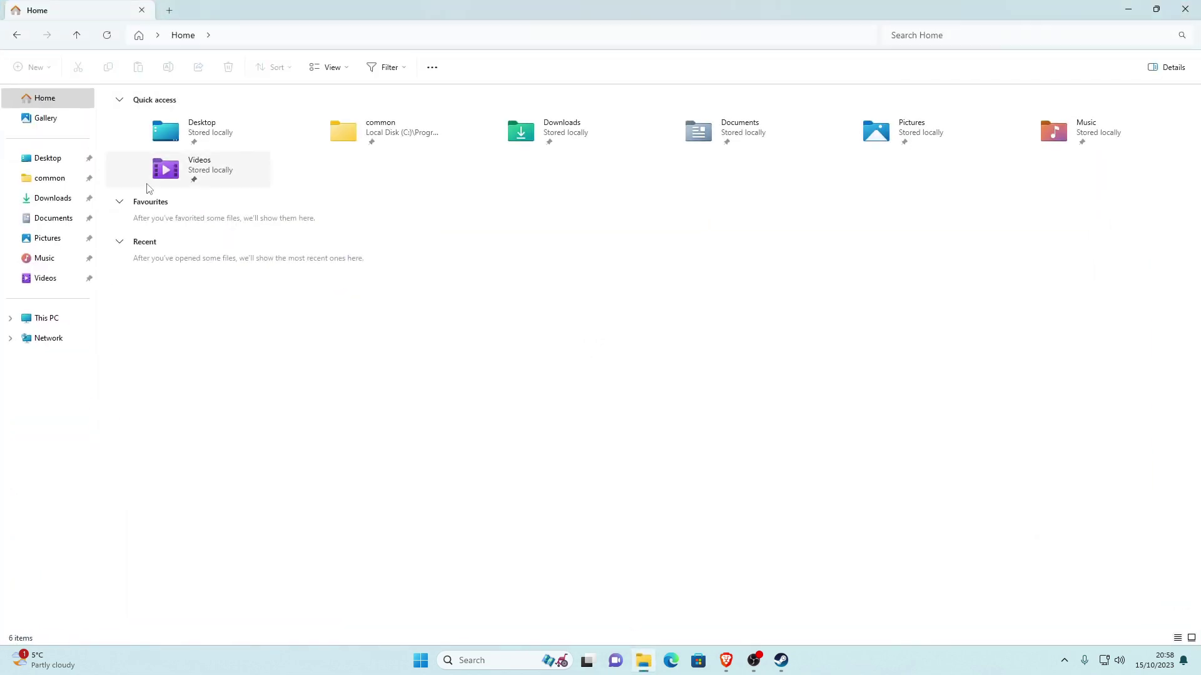
click(47, 181)
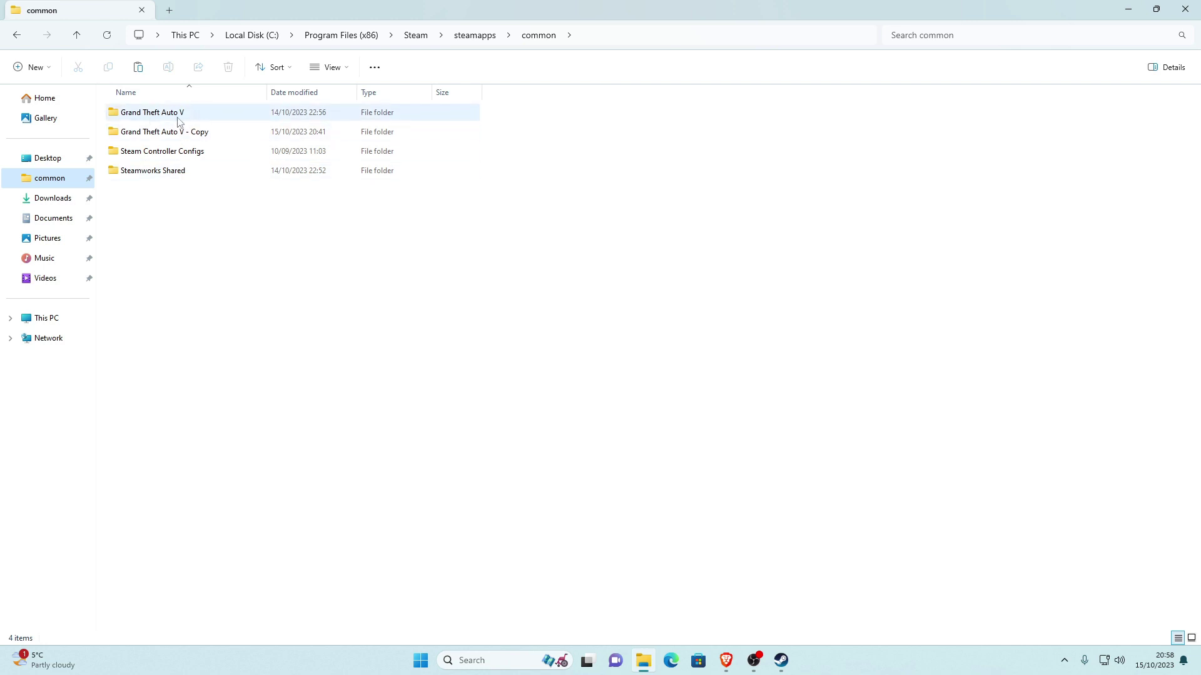
double_click(145, 117)
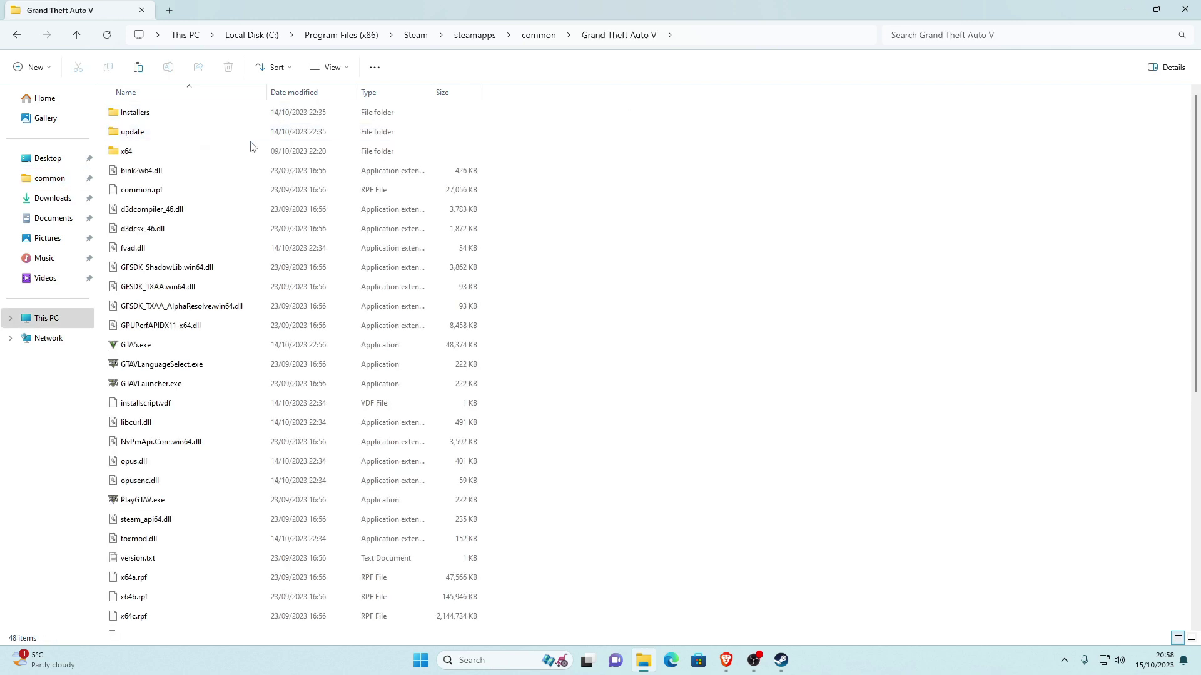
click(16, 35)
click(696, 269)
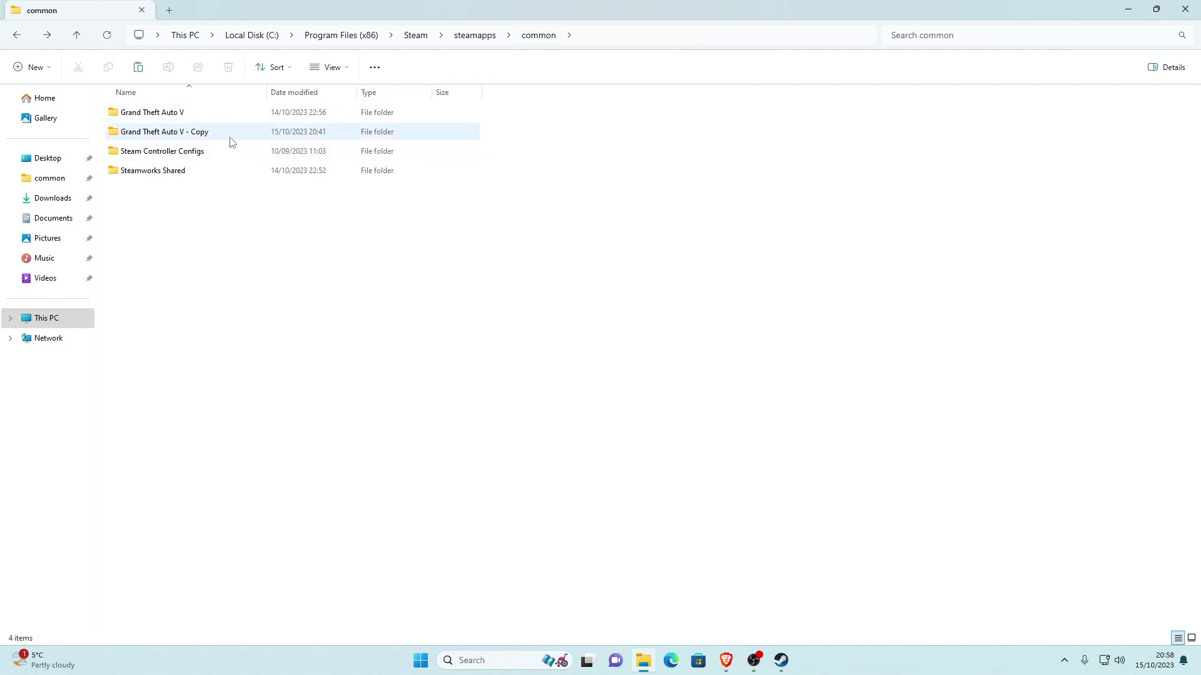
mouse_move(215, 138)
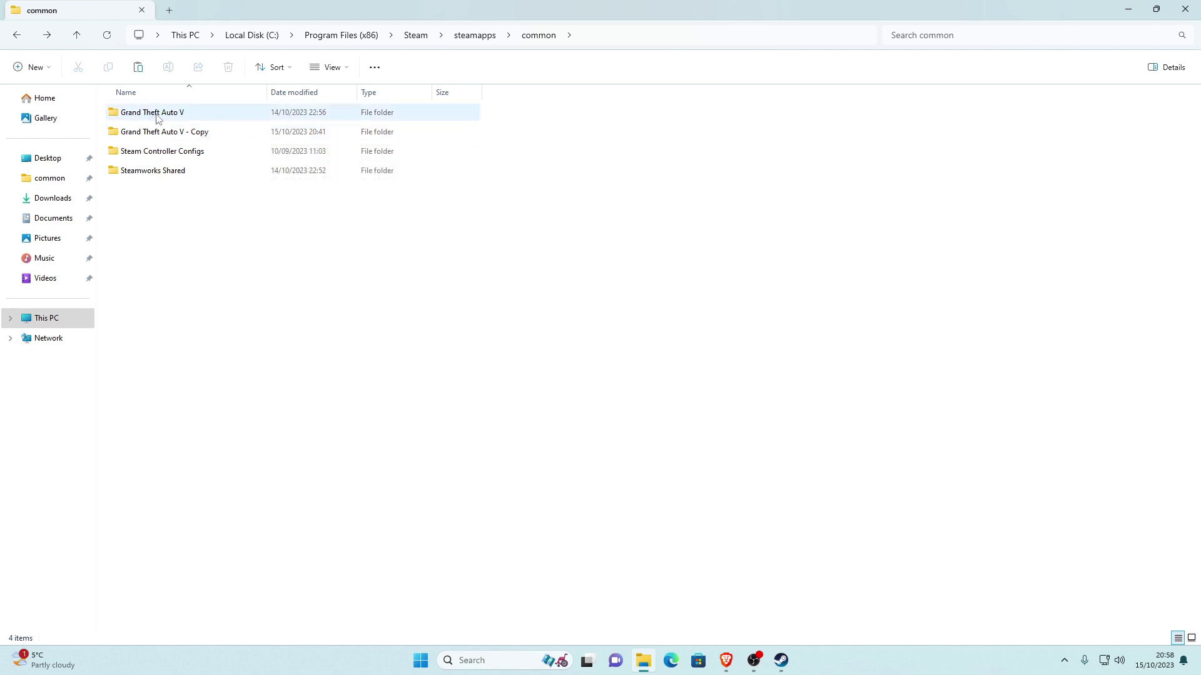
click(185, 116)
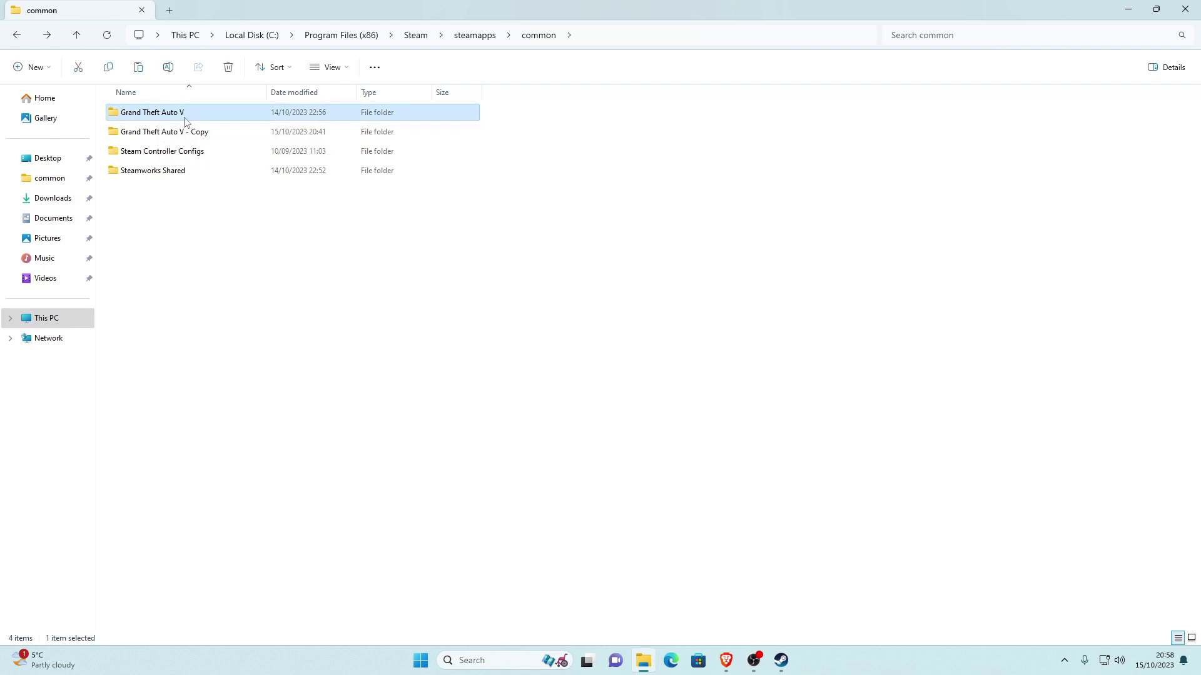
right_click(193, 118)
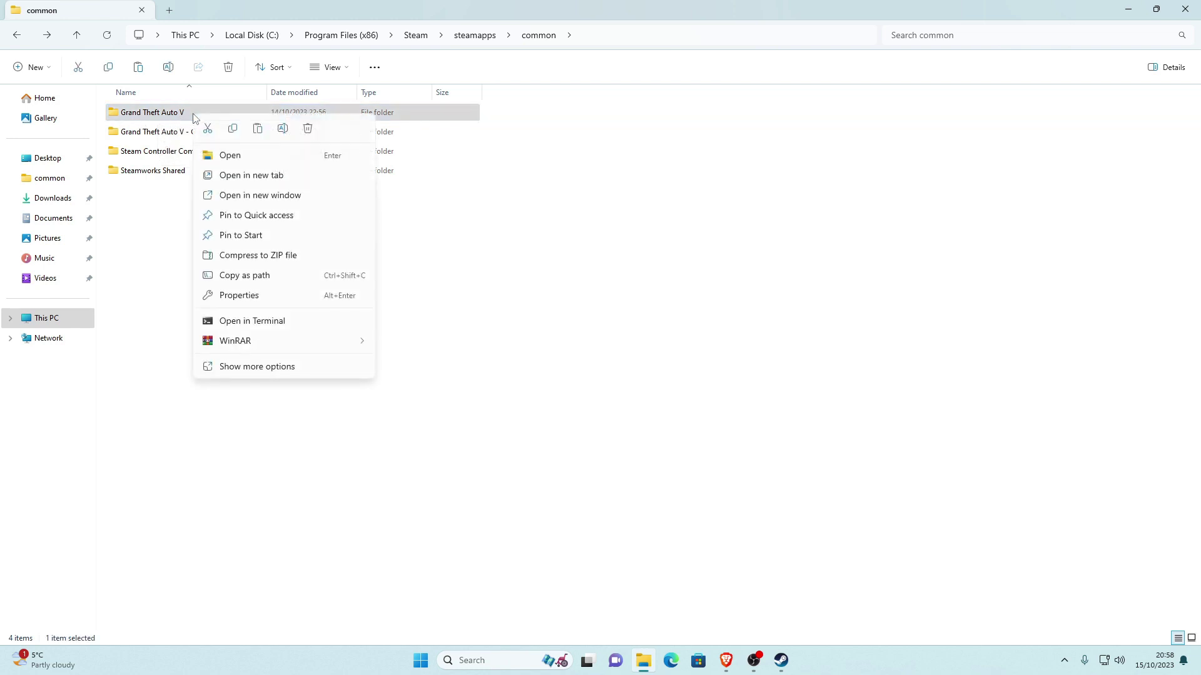
click(250, 372)
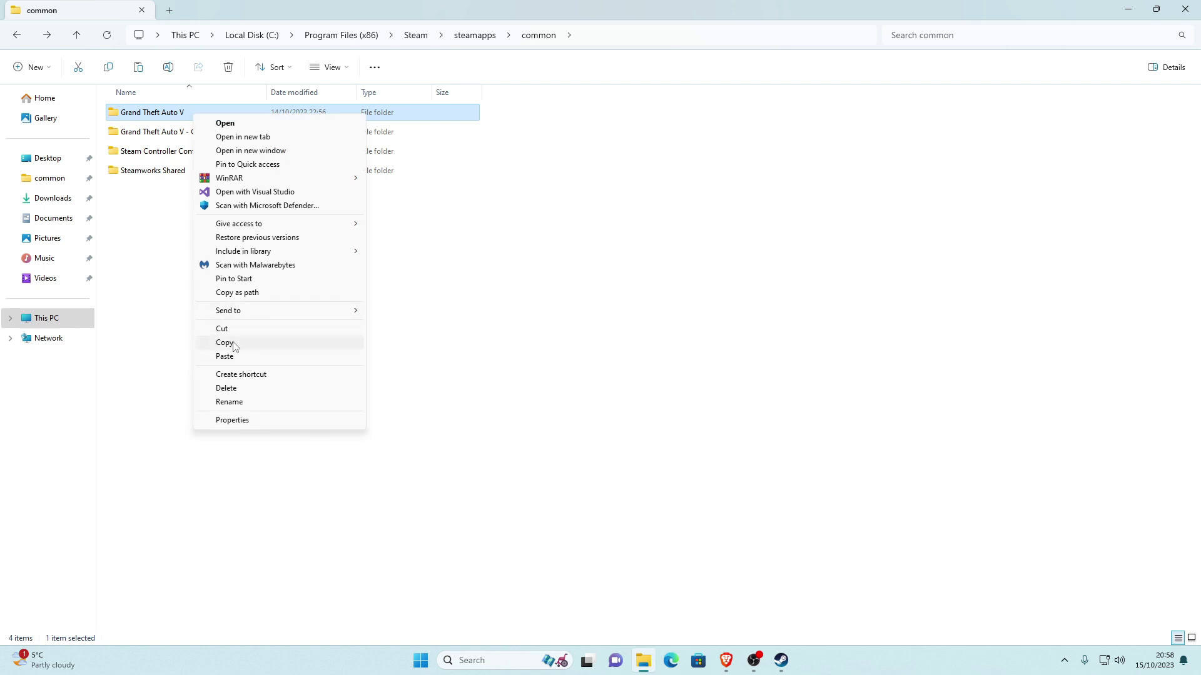
click(233, 343)
click(276, 250)
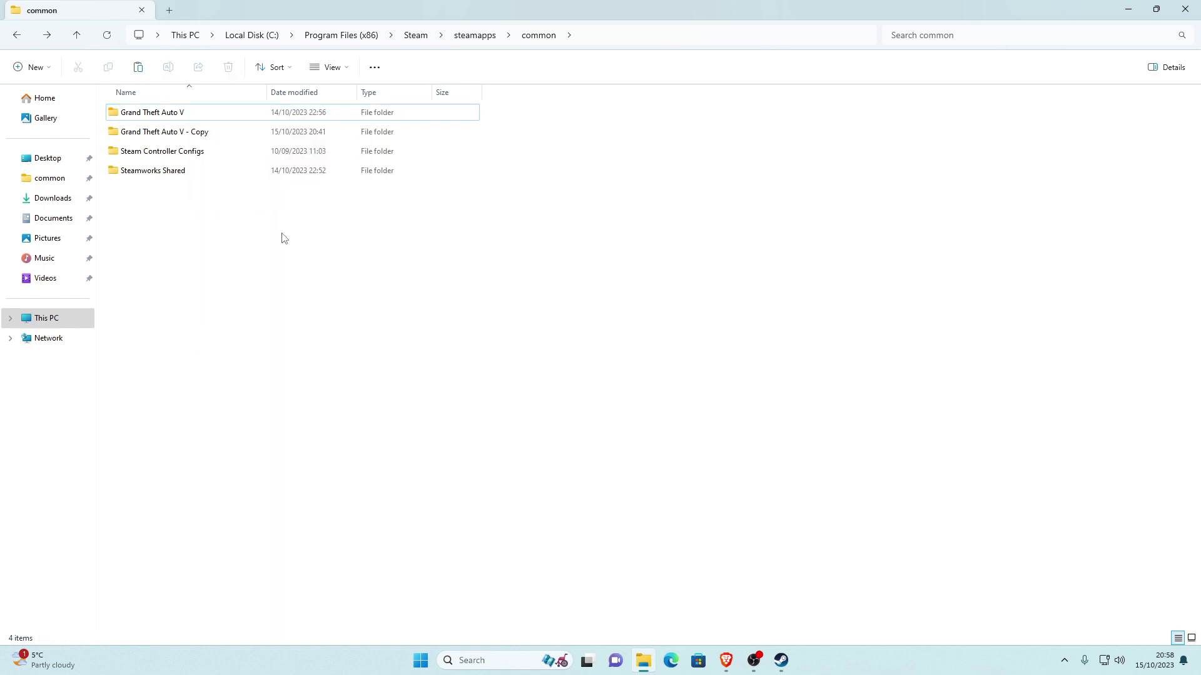
drag(167, 209, 321, 306)
right_click(175, 249)
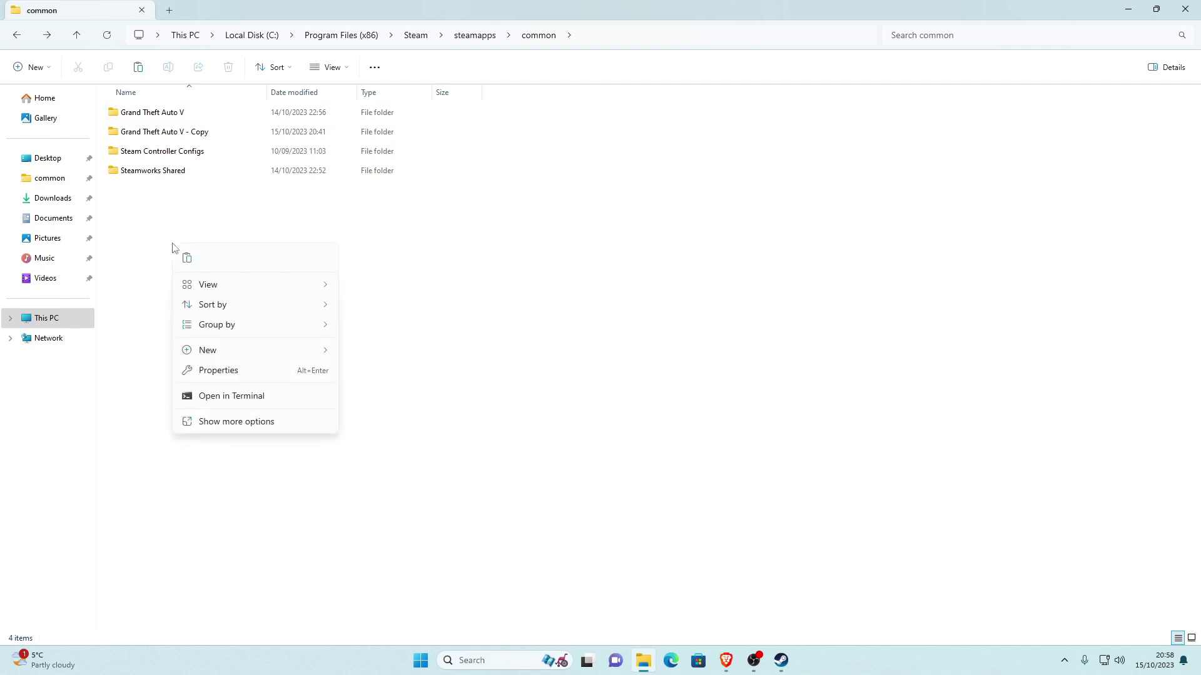
click(221, 427)
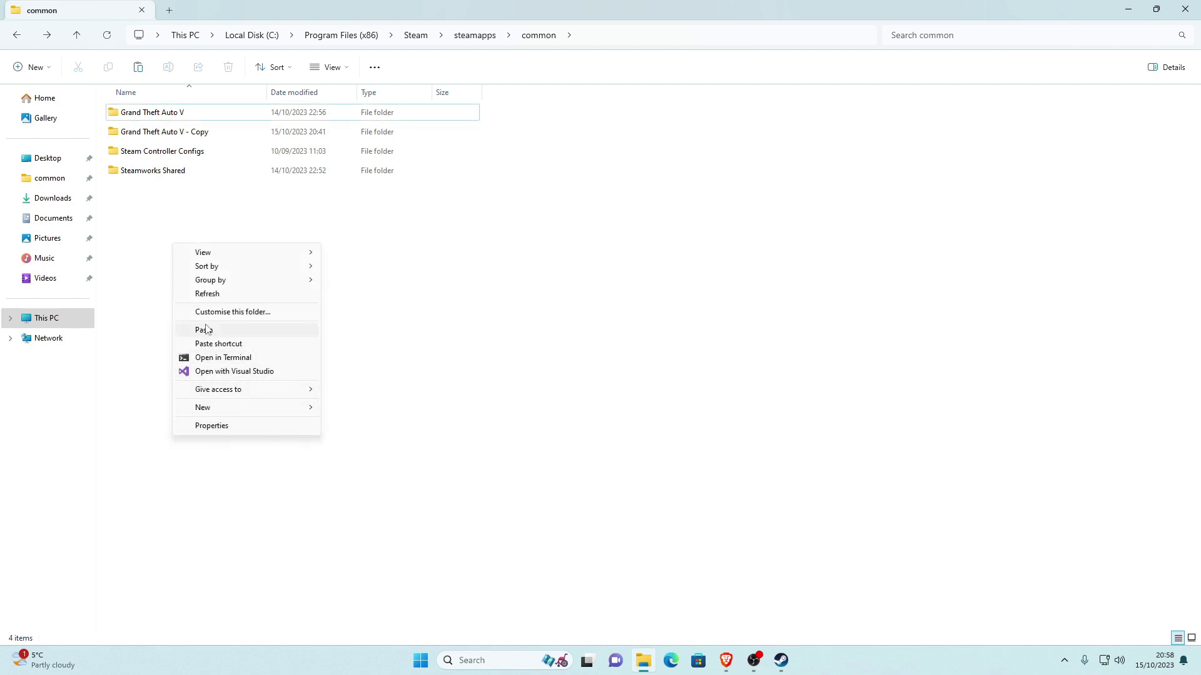
click(126, 283)
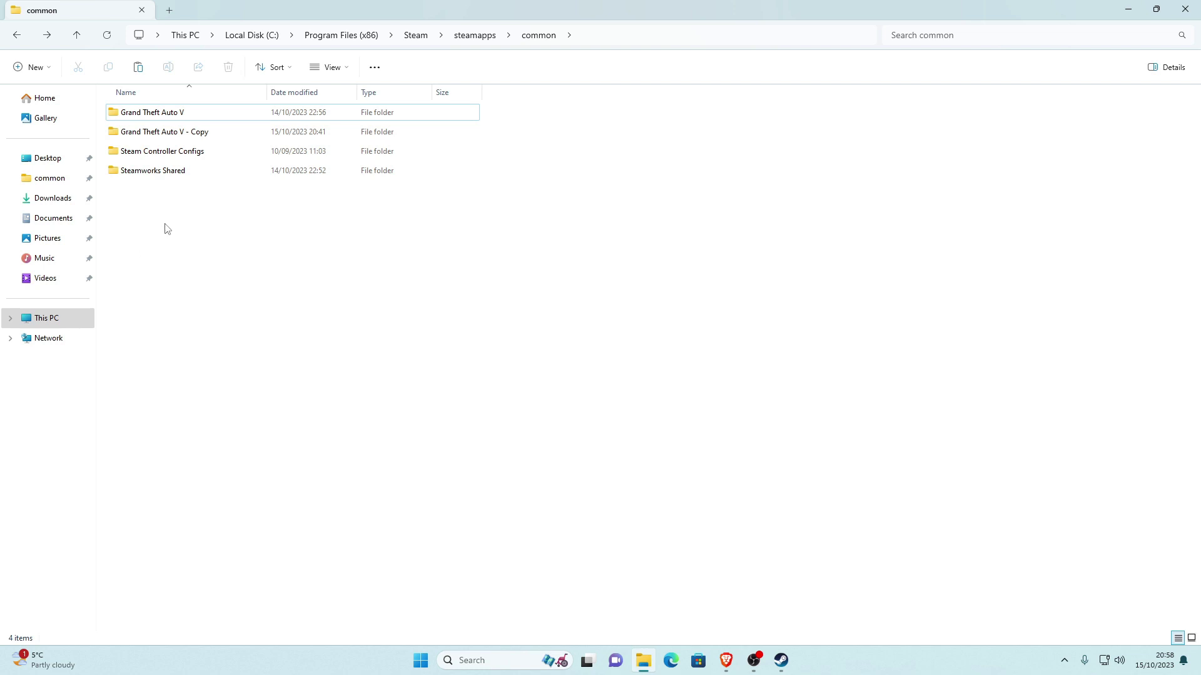
Step: Open the Grand Theft Auto V - Copy backup and the original folder in turn to compare them
click(168, 117)
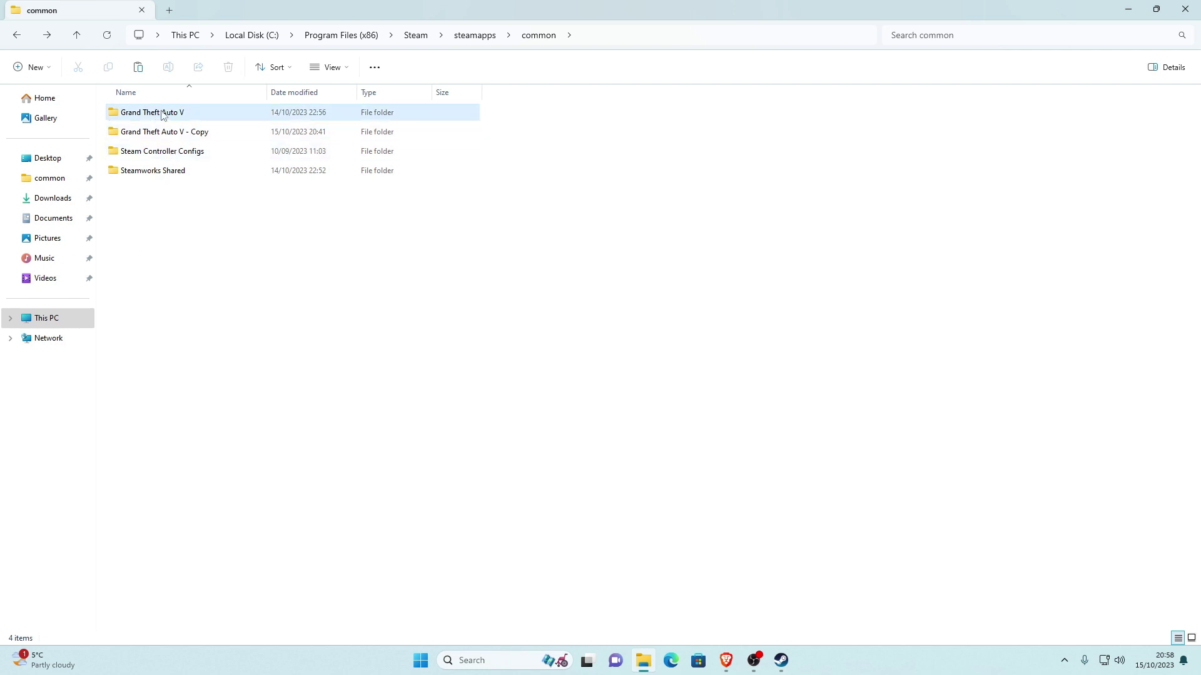
double_click(196, 131)
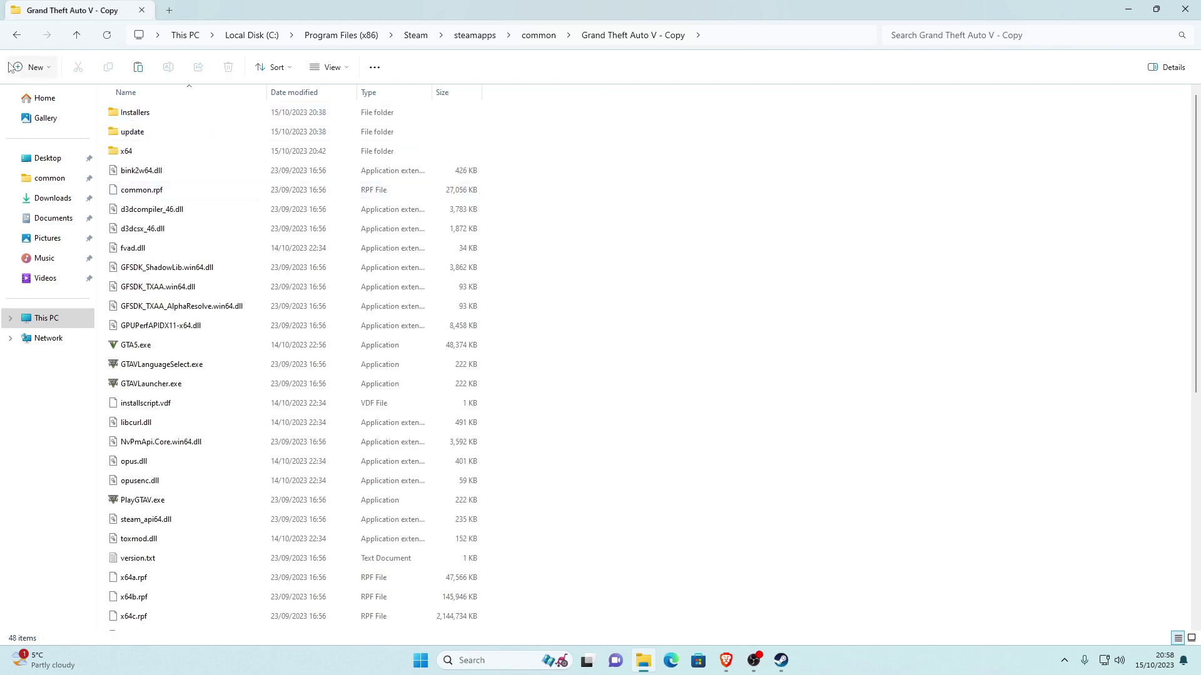
click(14, 36)
double_click(174, 113)
click(16, 35)
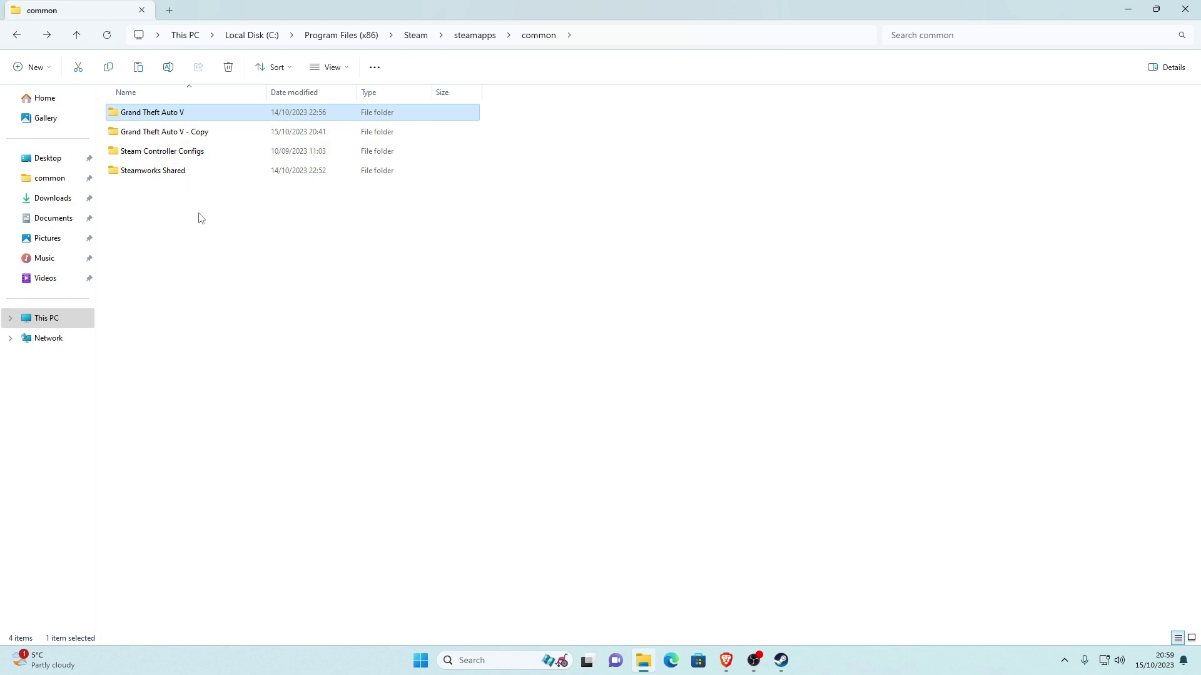
double_click(183, 119)
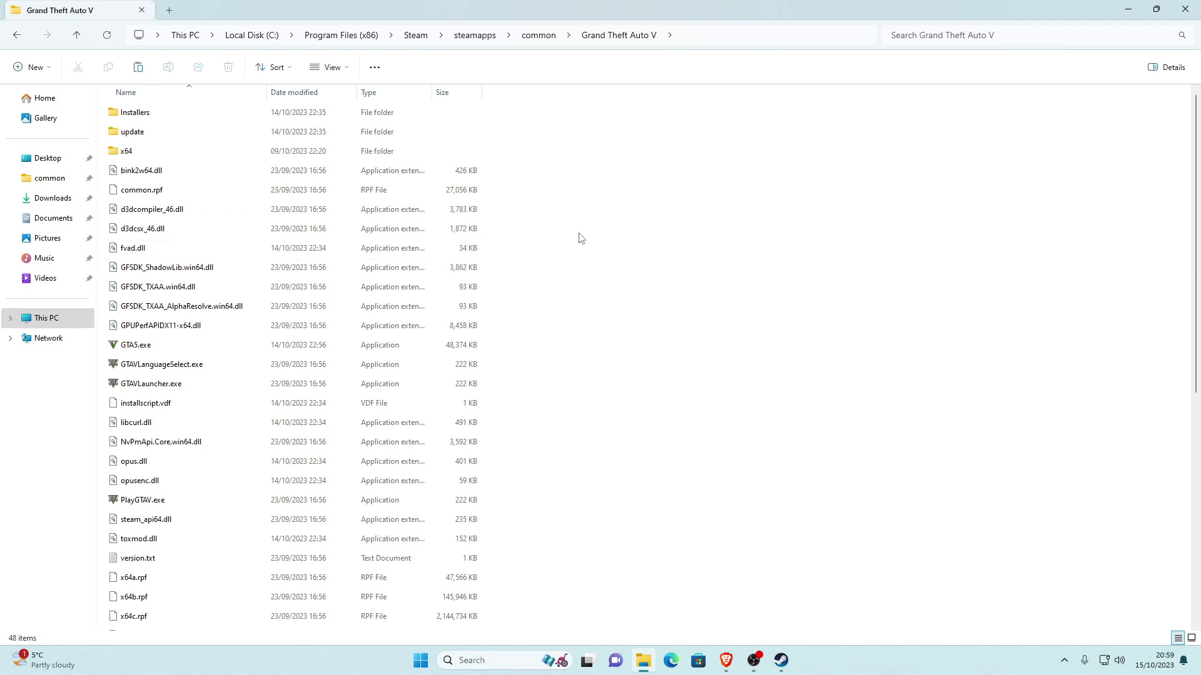
click(17, 36)
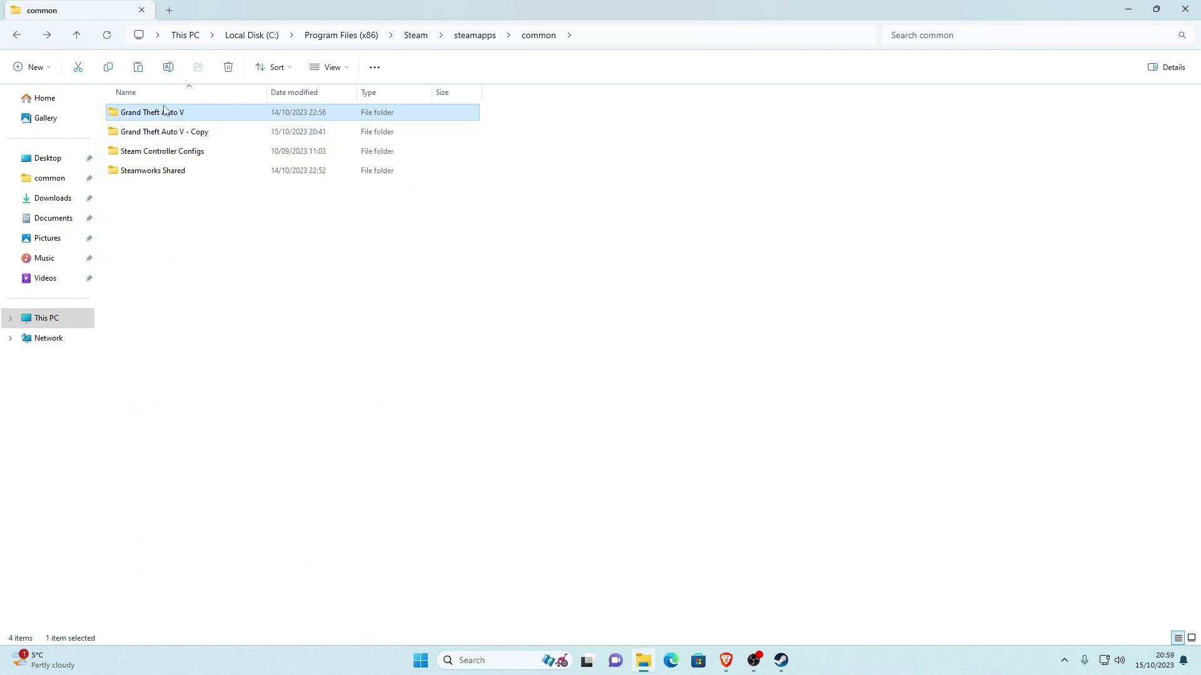
Step: Reopen the 48-item Grand Theft Auto V folder and minimise File Explorer
mouse_move(209, 119)
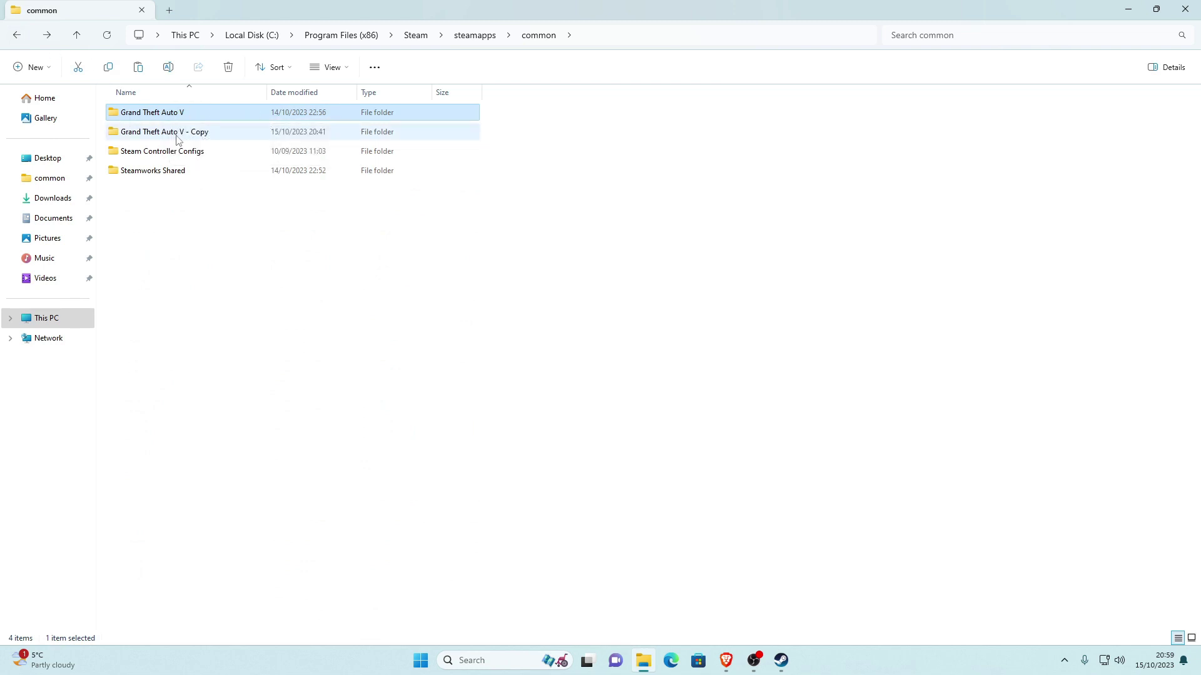
click(180, 132)
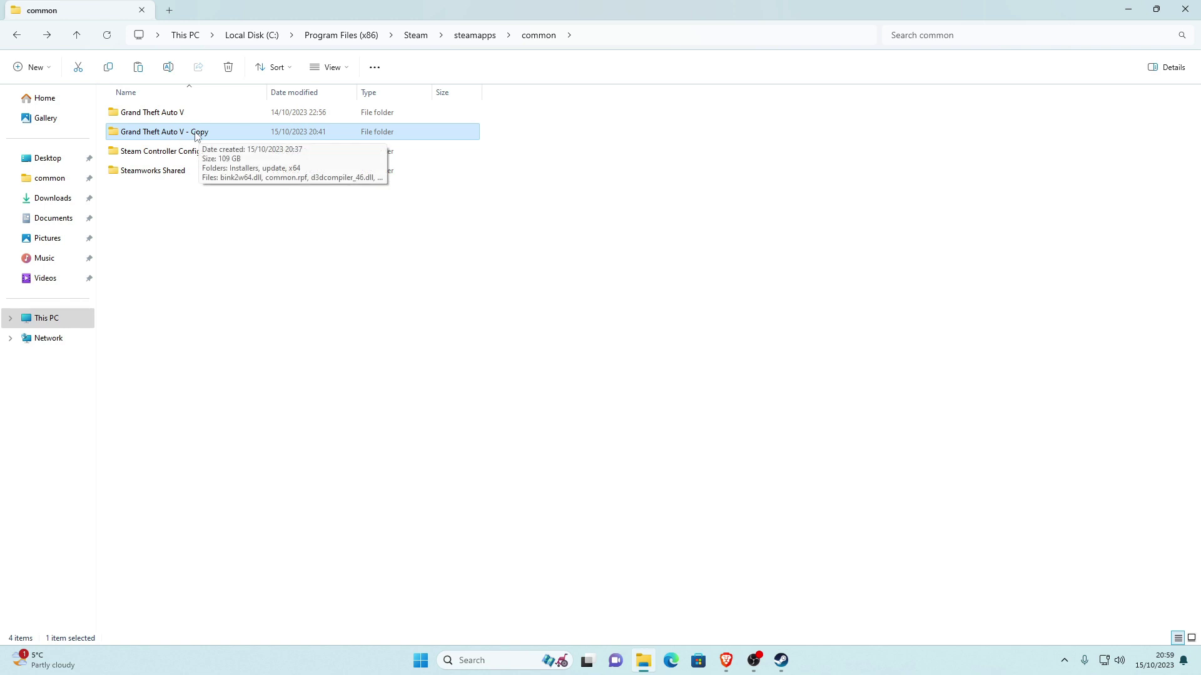
click(231, 200)
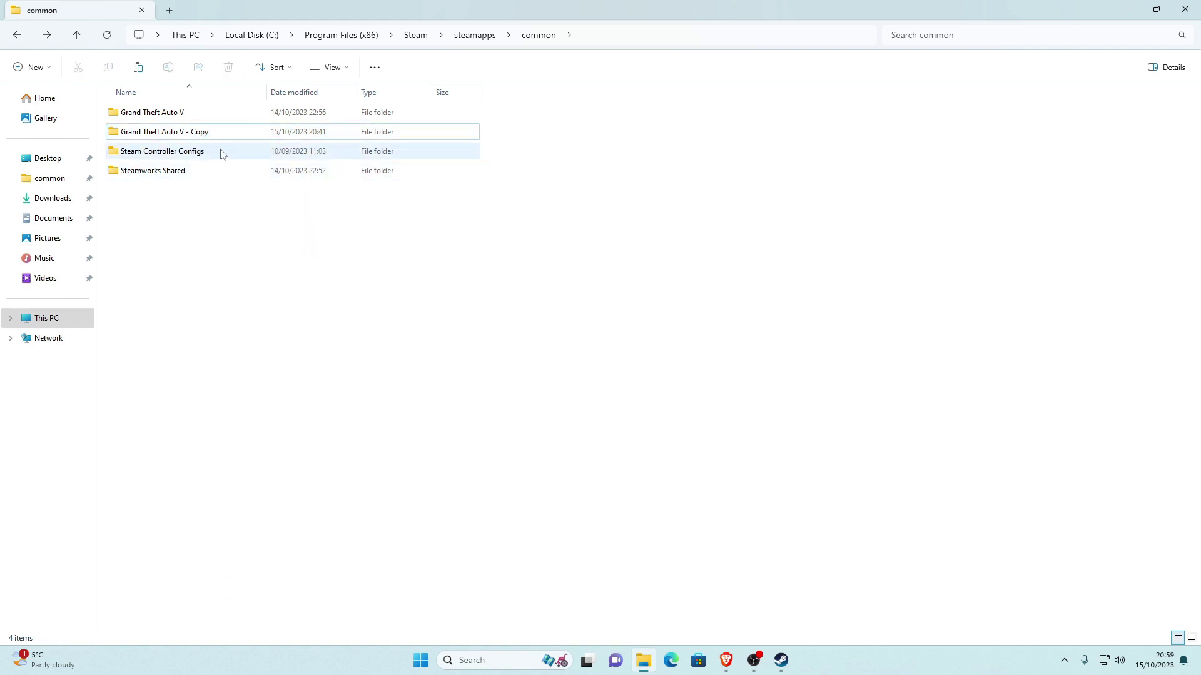
double_click(135, 119)
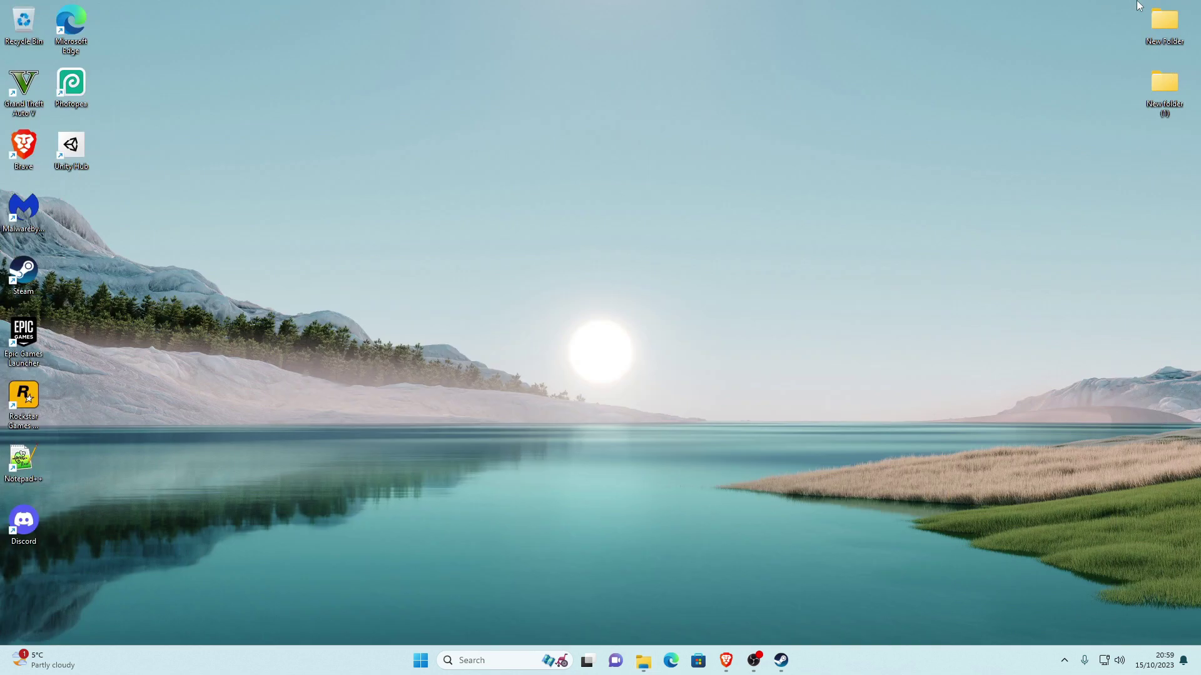
click(1129, 8)
Step: Restore Brave on the rarlab.com page listing WinRAR 6.24 downloads
click(725, 660)
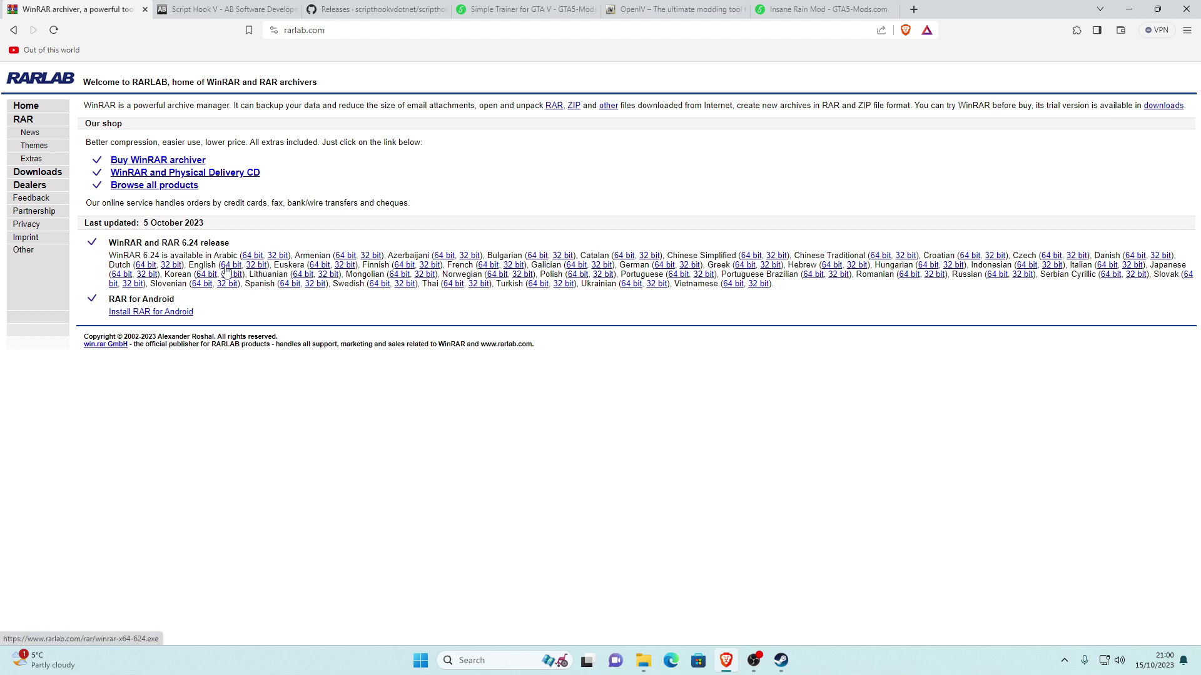
Step: Download the English 64-bit winrar-x64-624.exe to Downloads and launch it
click(227, 267)
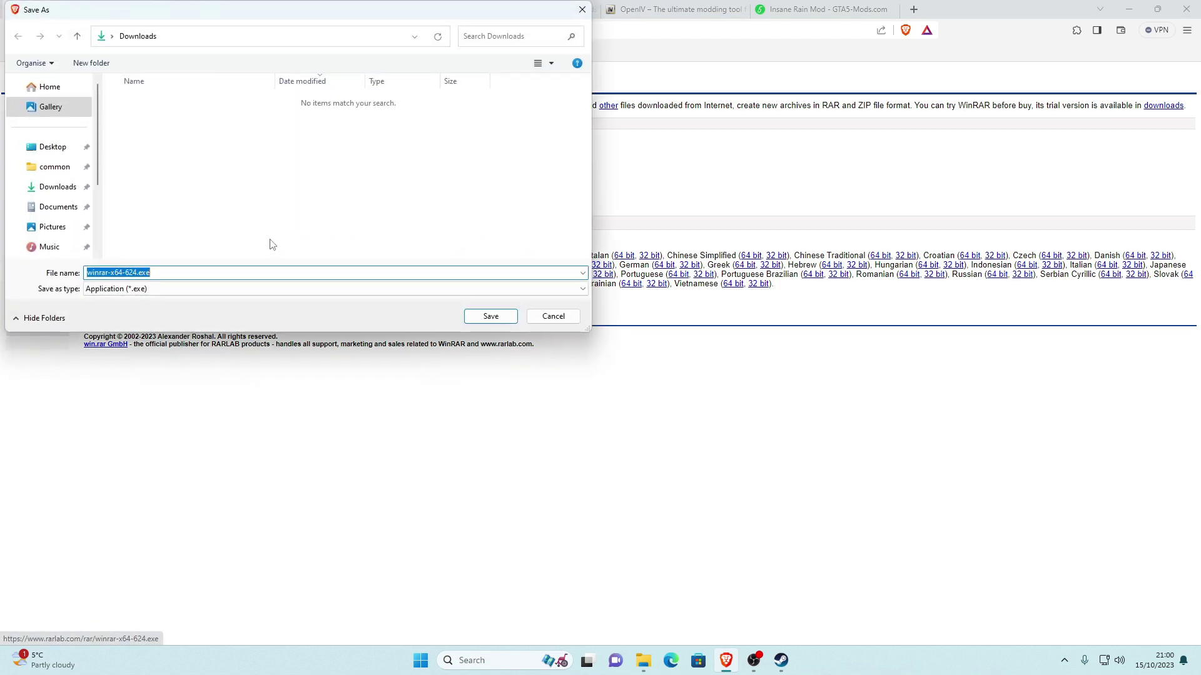
click(487, 317)
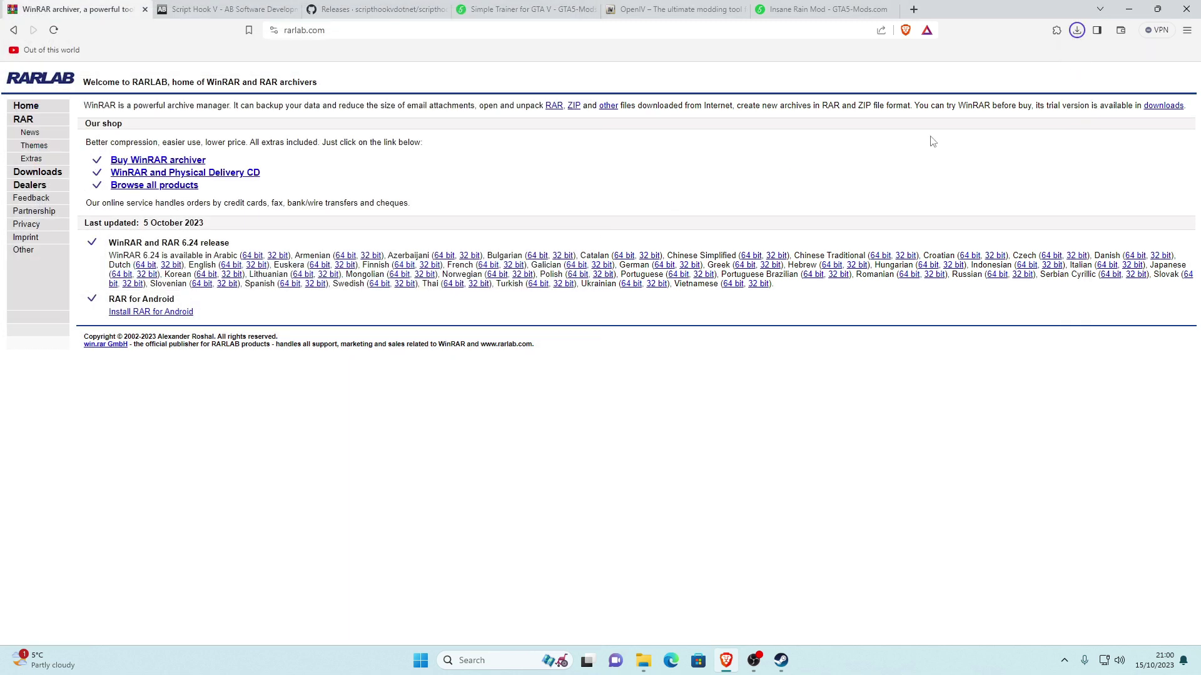
click(1077, 30)
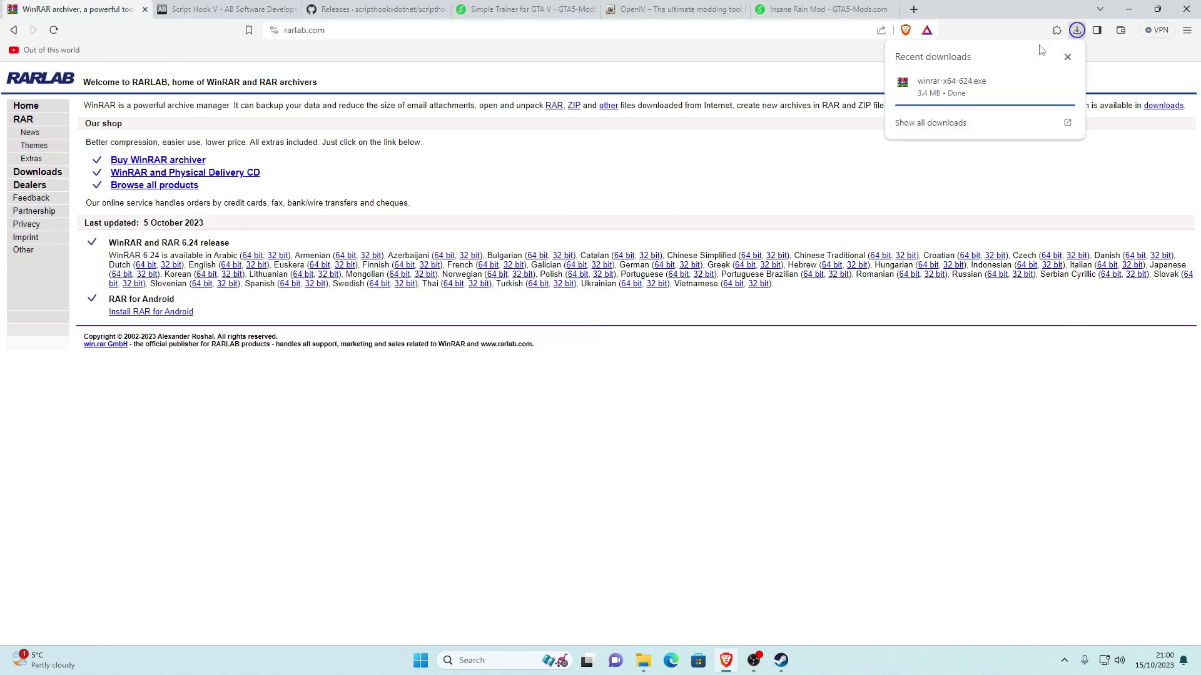
click(953, 89)
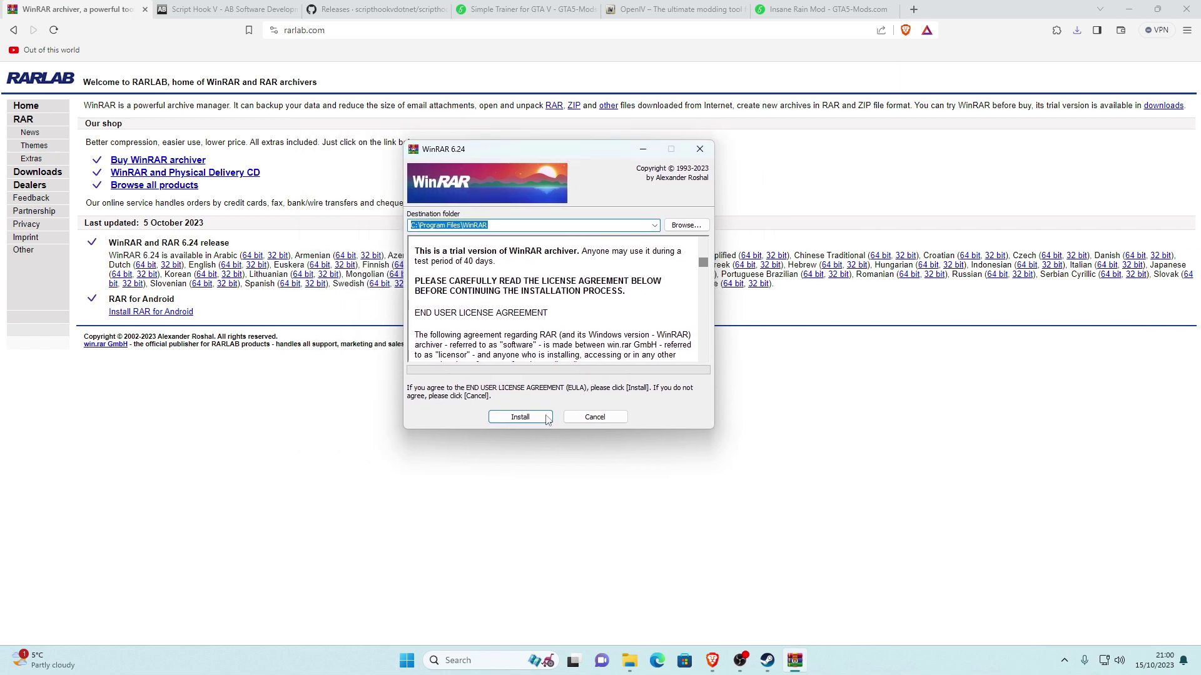
Step: Install WinRAR into C:\Program Files\WinRAR with default associations, then close its Start Menu folder
click(547, 418)
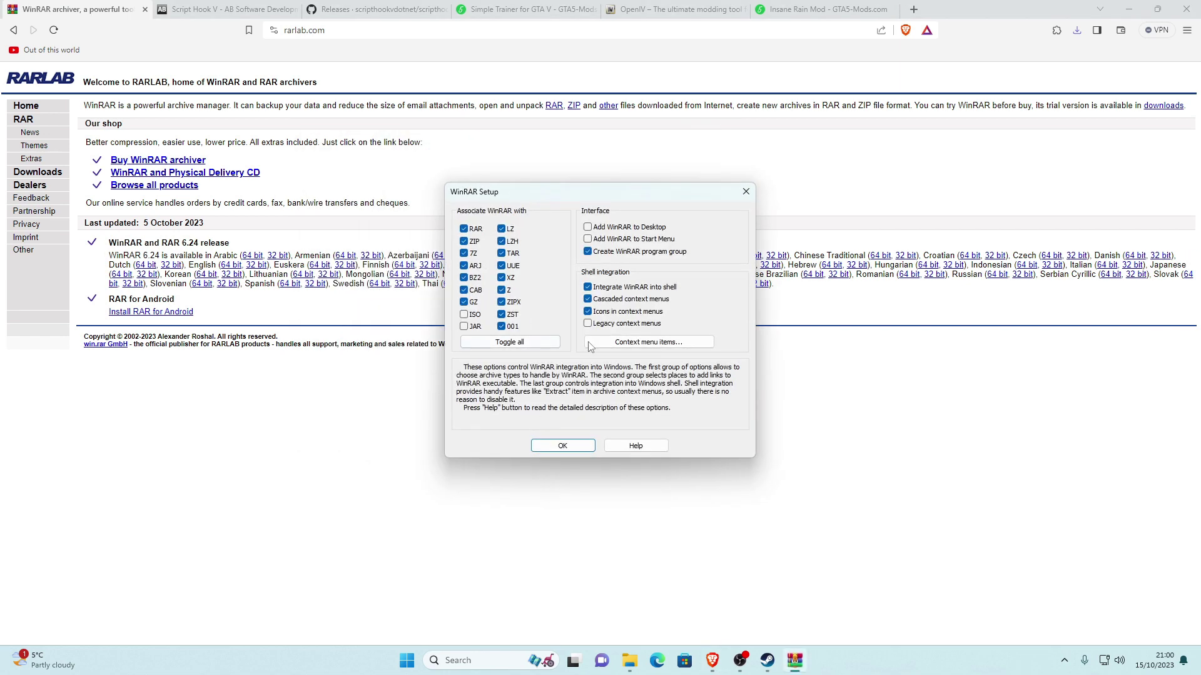
click(563, 446)
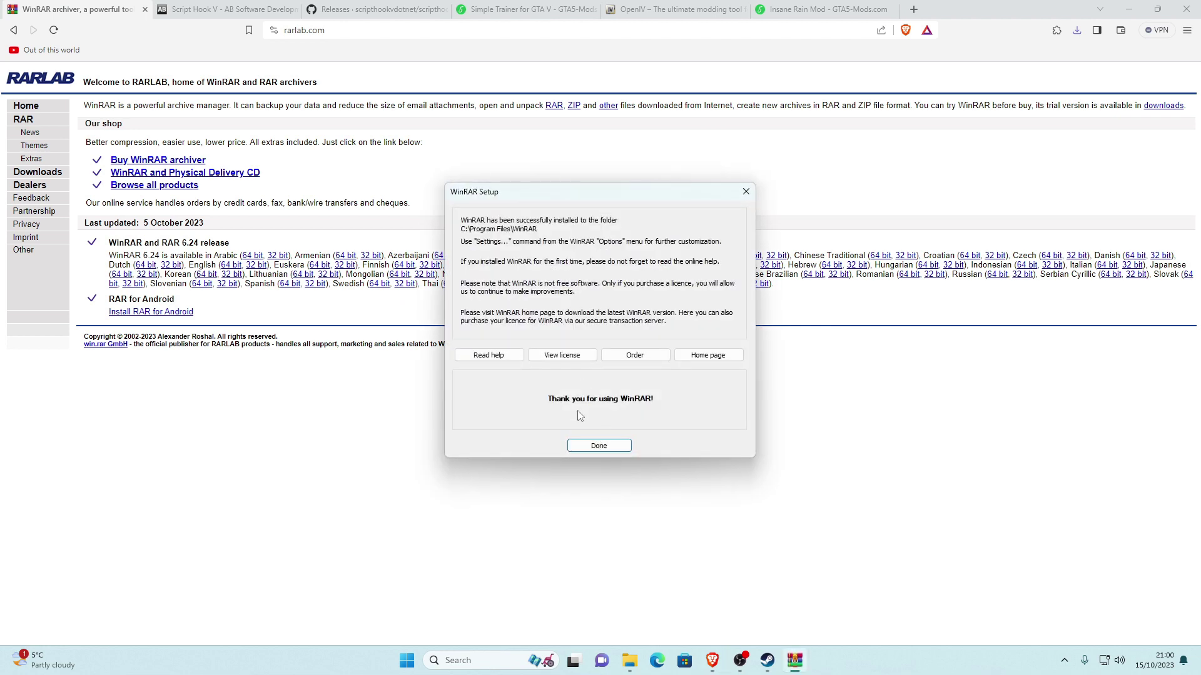
click(607, 447)
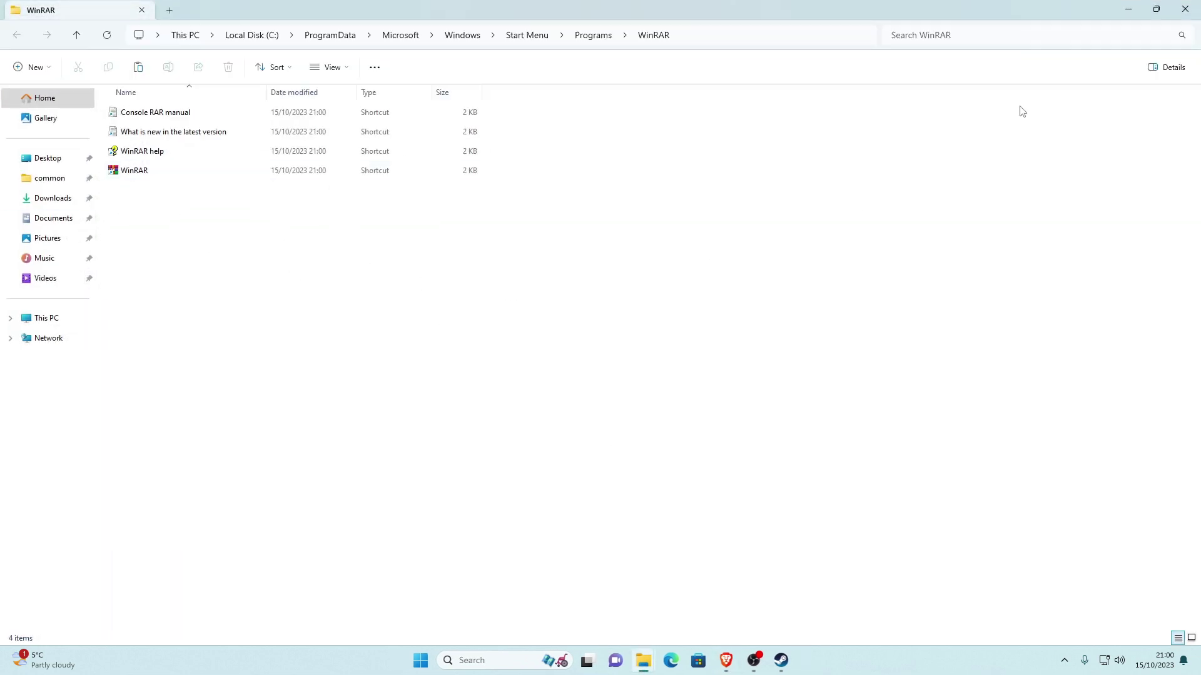
click(1185, 9)
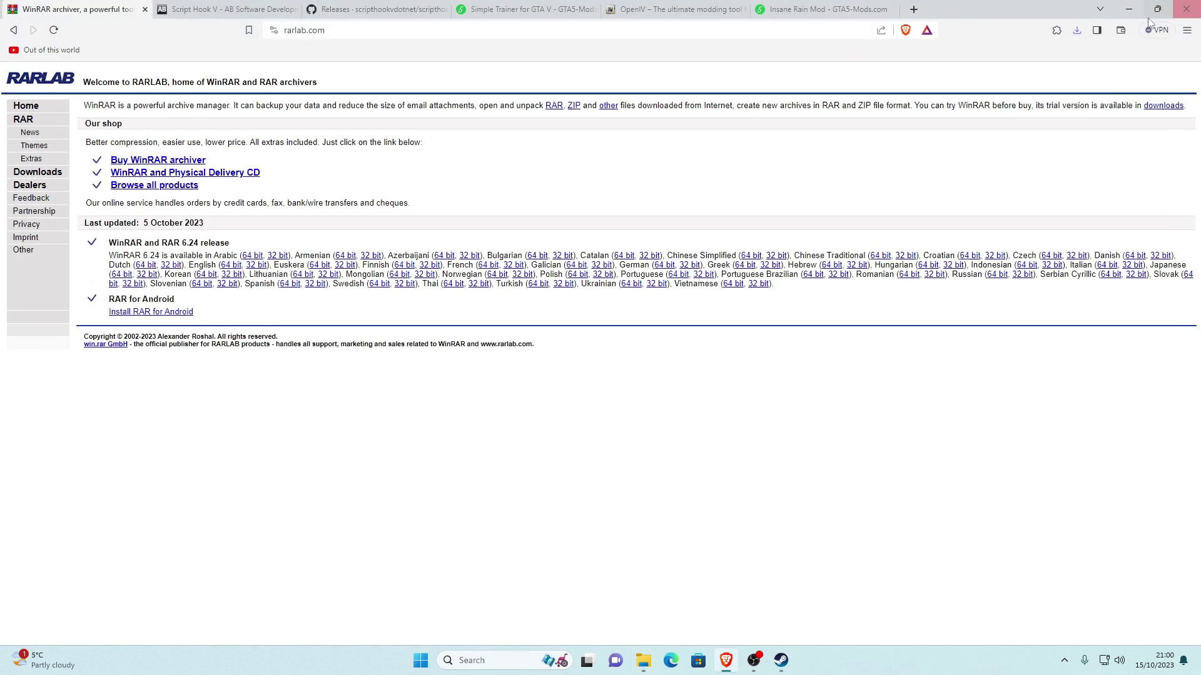
Step: Close the RARLAB tab and cycle through the mod tabs, ending on the Script Hook V download page
click(144, 10)
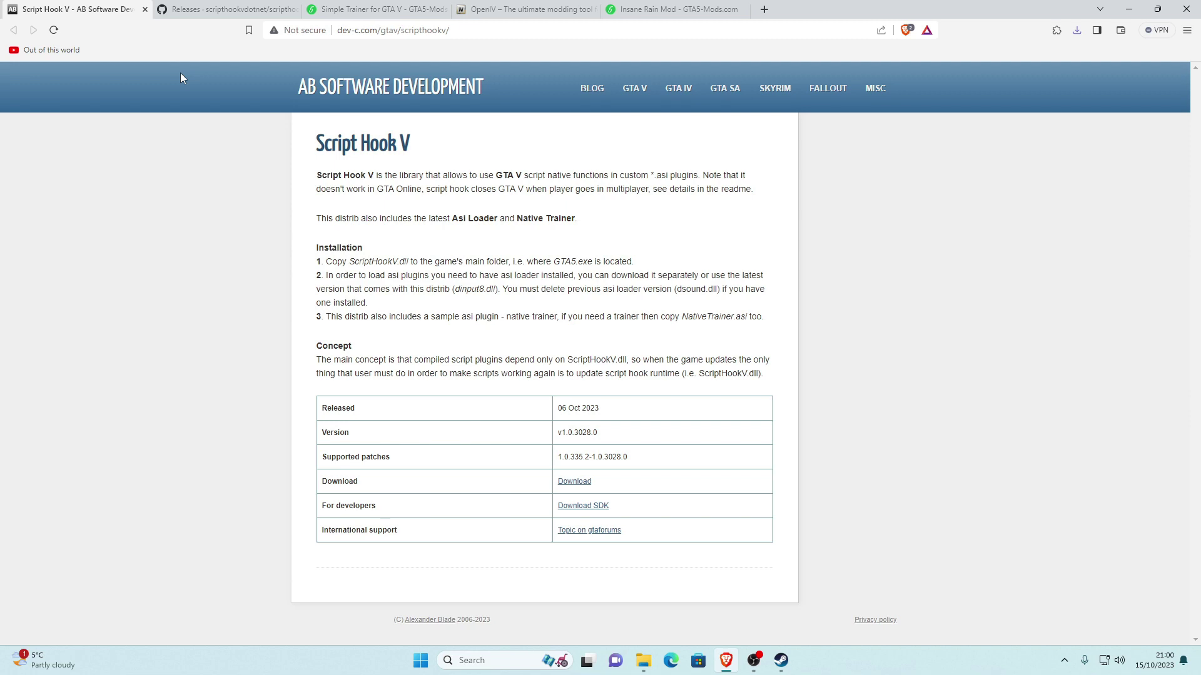
click(182, 7)
click(334, 6)
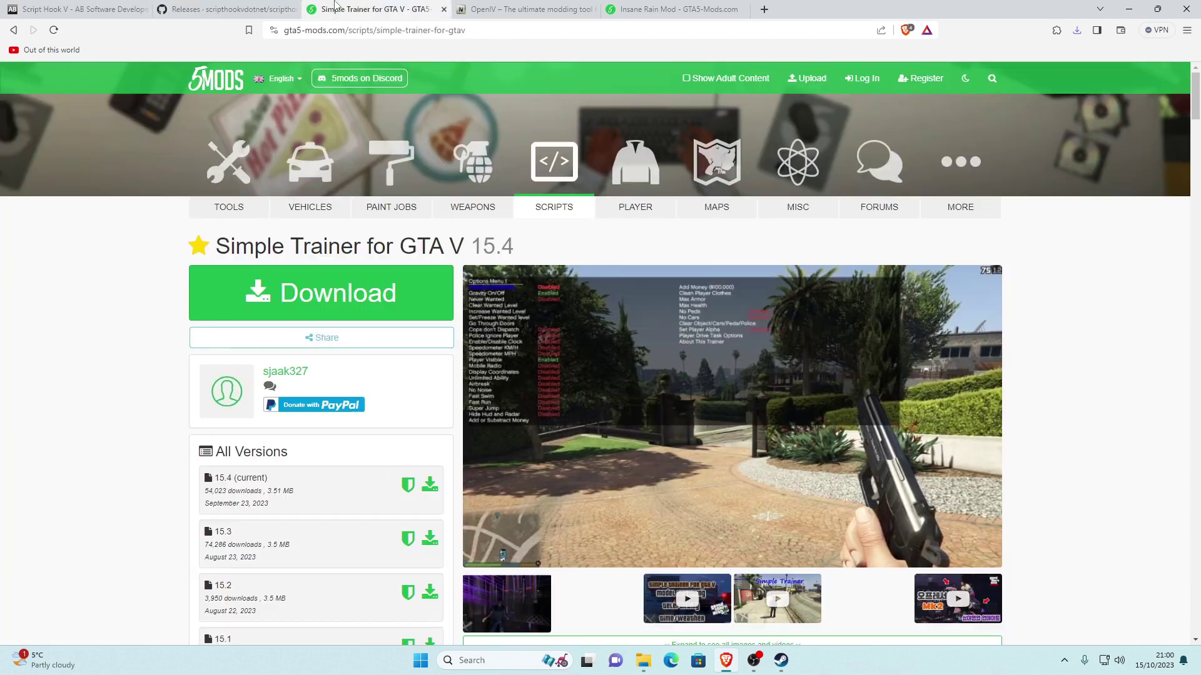
click(78, 9)
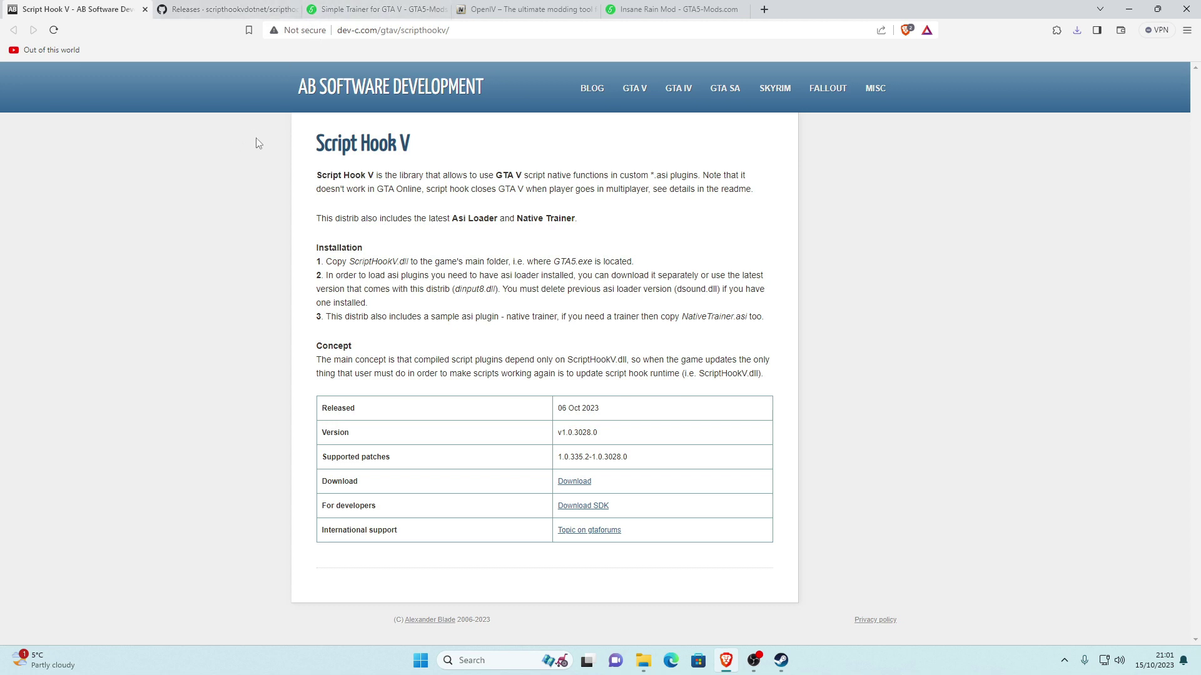
click(354, 9)
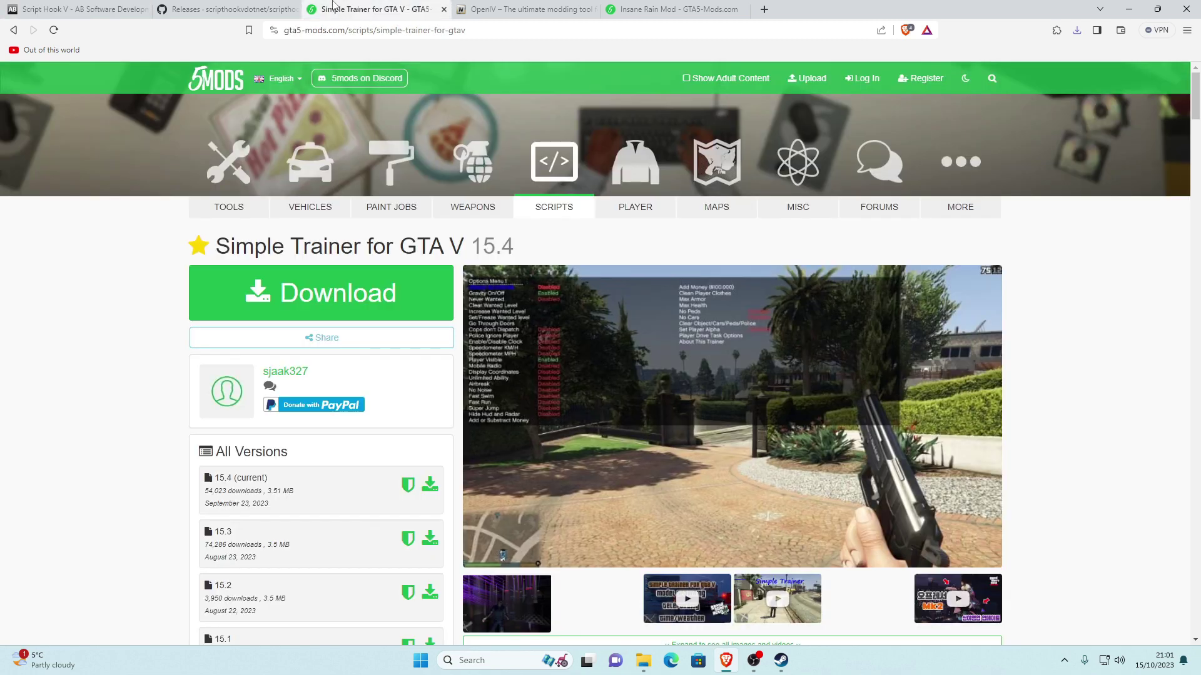
click(69, 7)
click(200, 9)
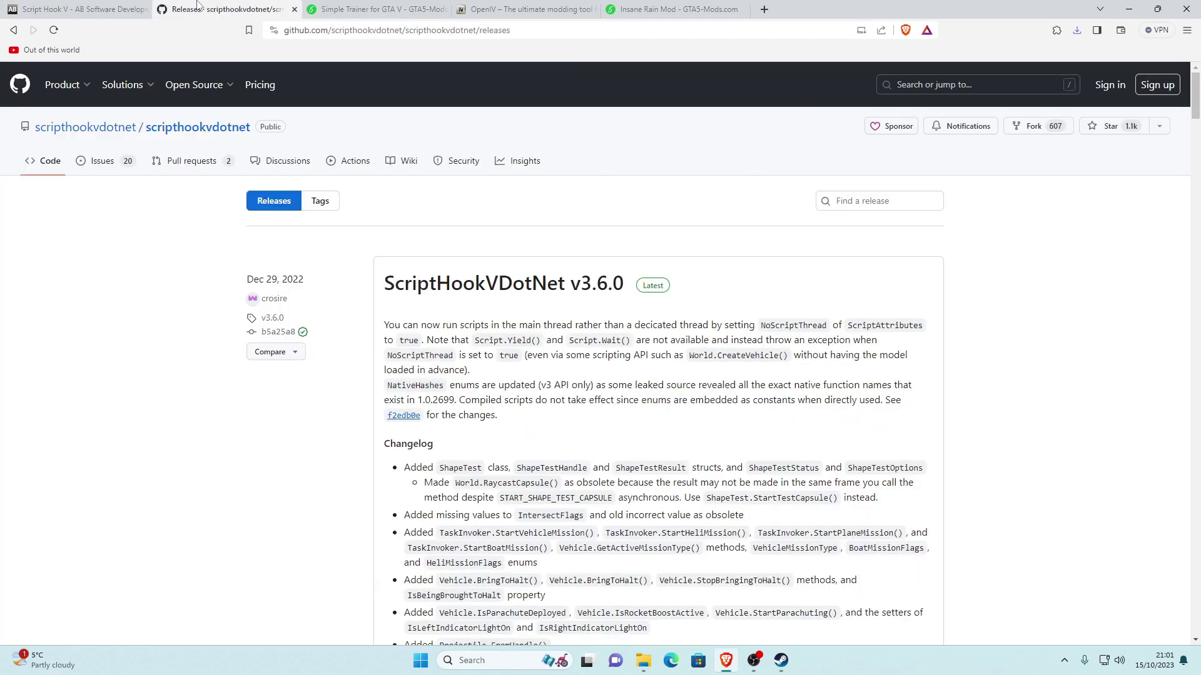
click(73, 6)
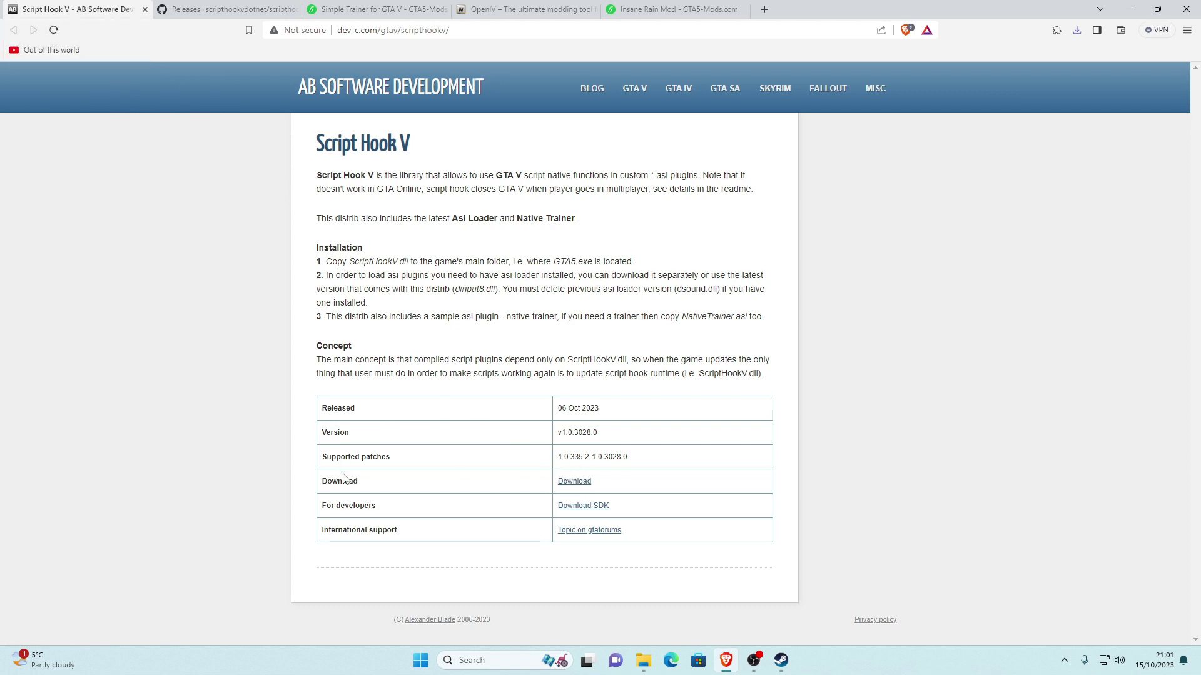
Step: Save ScriptHookV_1.0.3028.0.zip to Downloads, open it in WinRAR, and minimise Brave
click(574, 482)
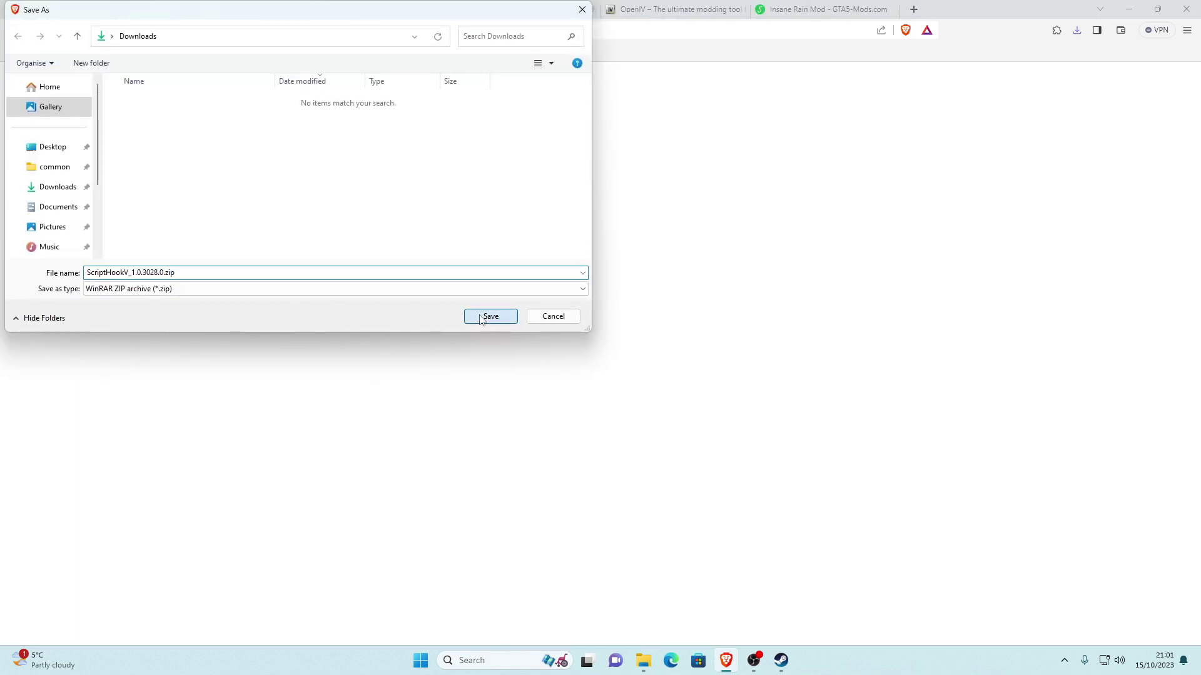
click(491, 317)
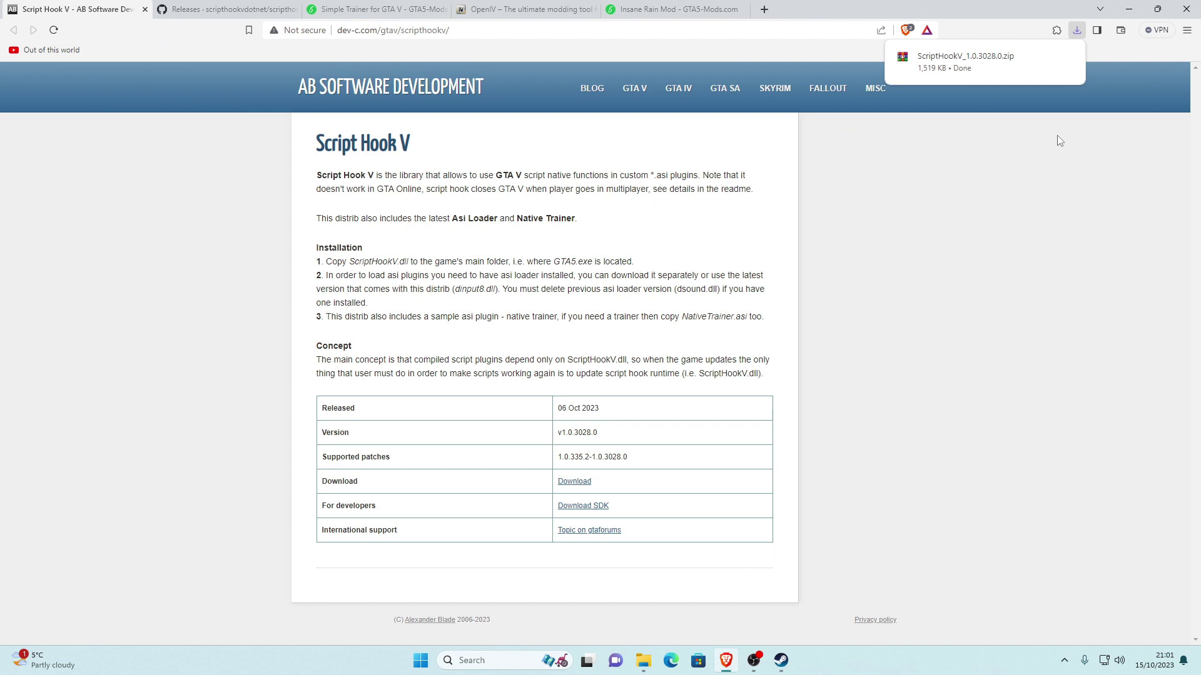
mouse_move(994, 63)
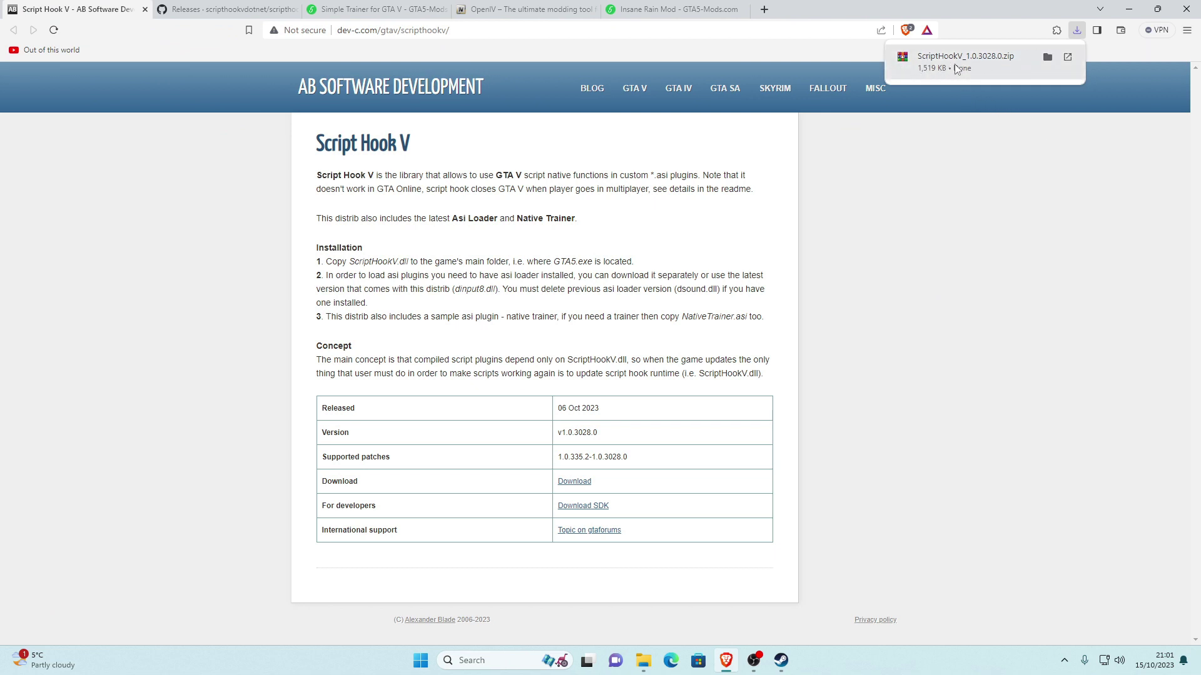
click(941, 68)
click(1124, 14)
click(1126, 10)
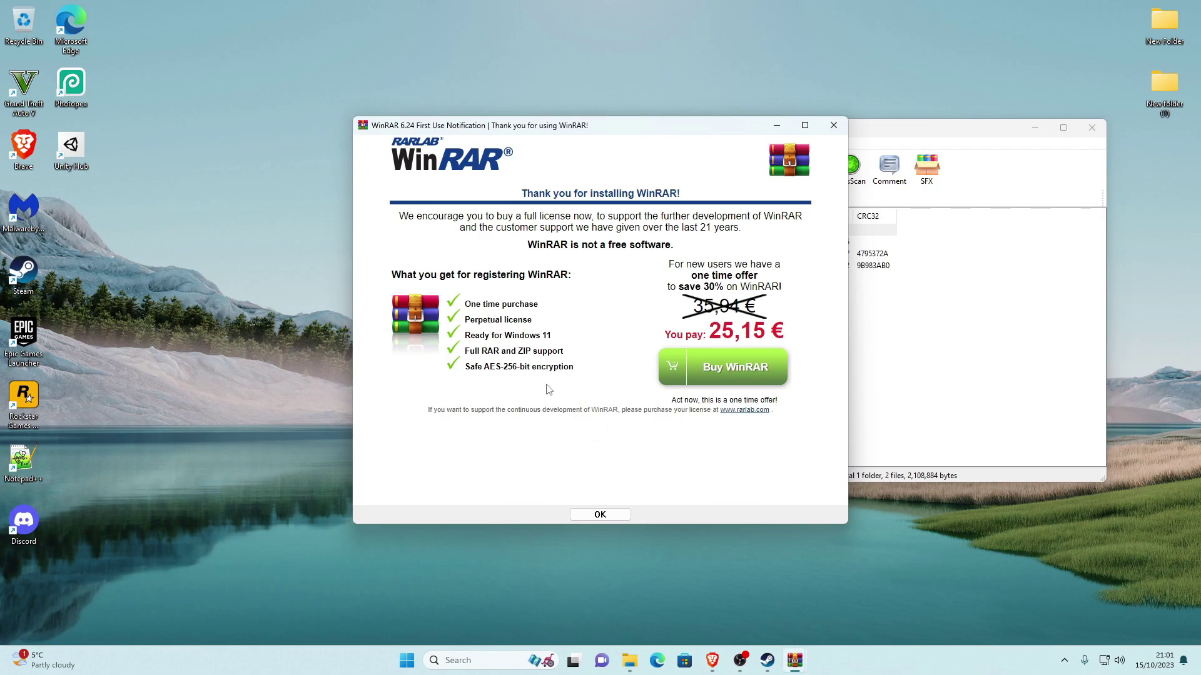
Step: Dismiss WinRAR's first-use notice and move the archive window to the right side
click(597, 520)
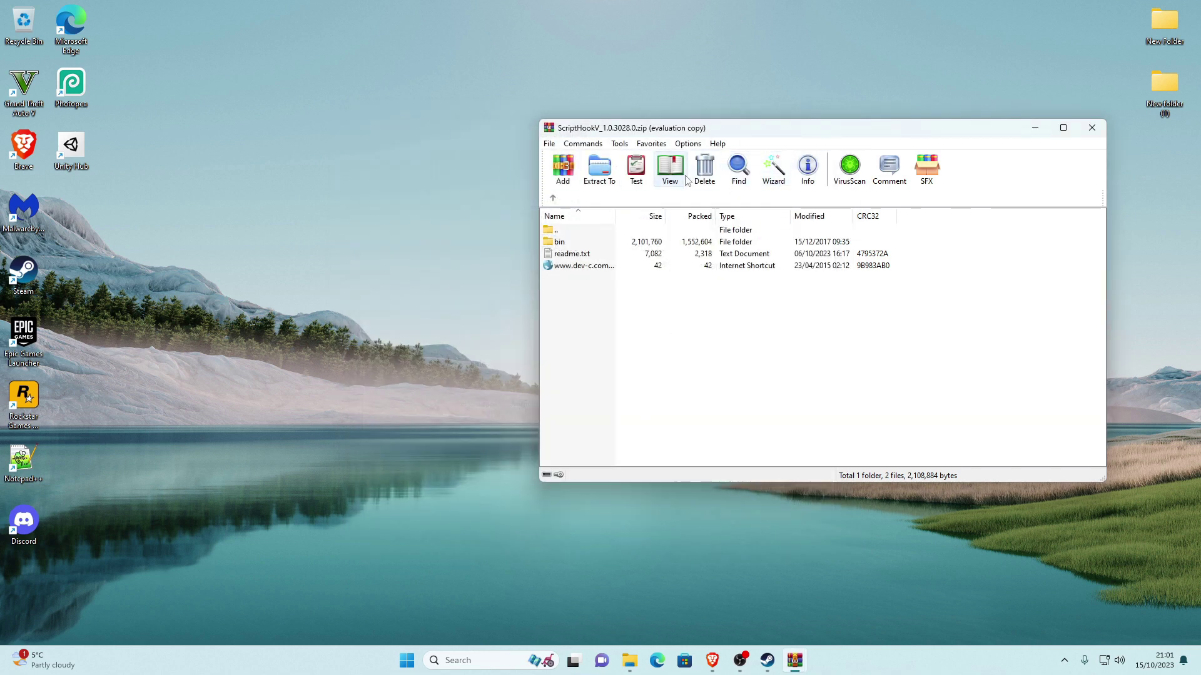
click(1063, 128)
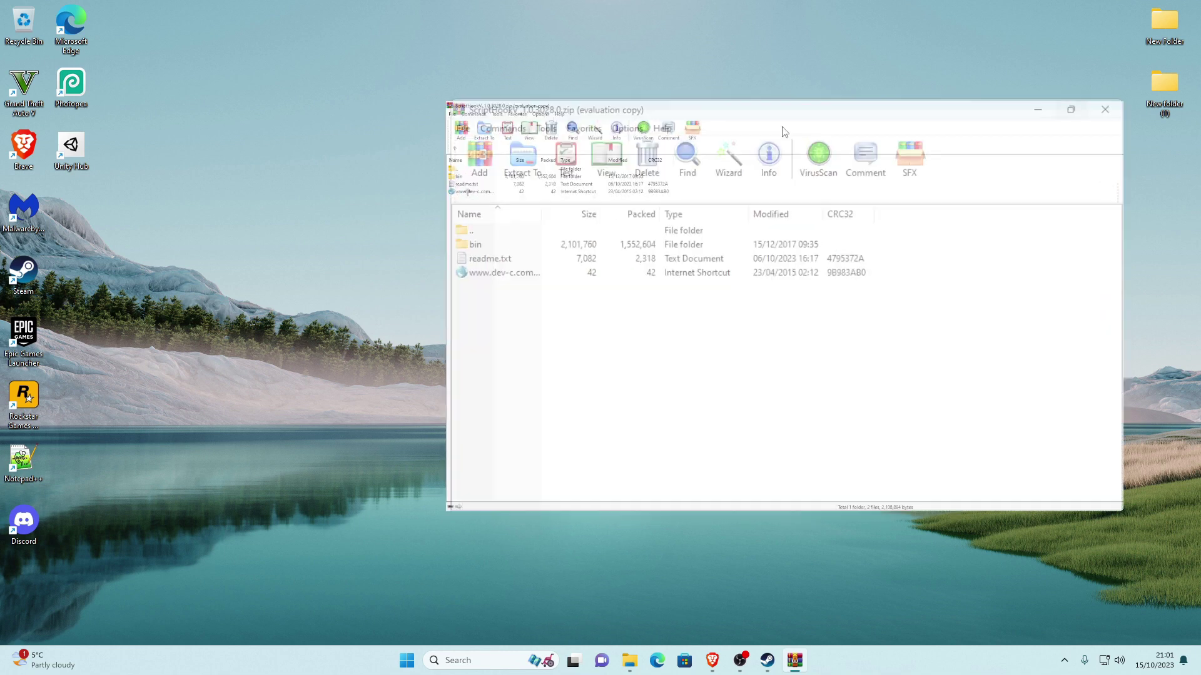
click(1156, 7)
drag(926, 128, 1017, 1)
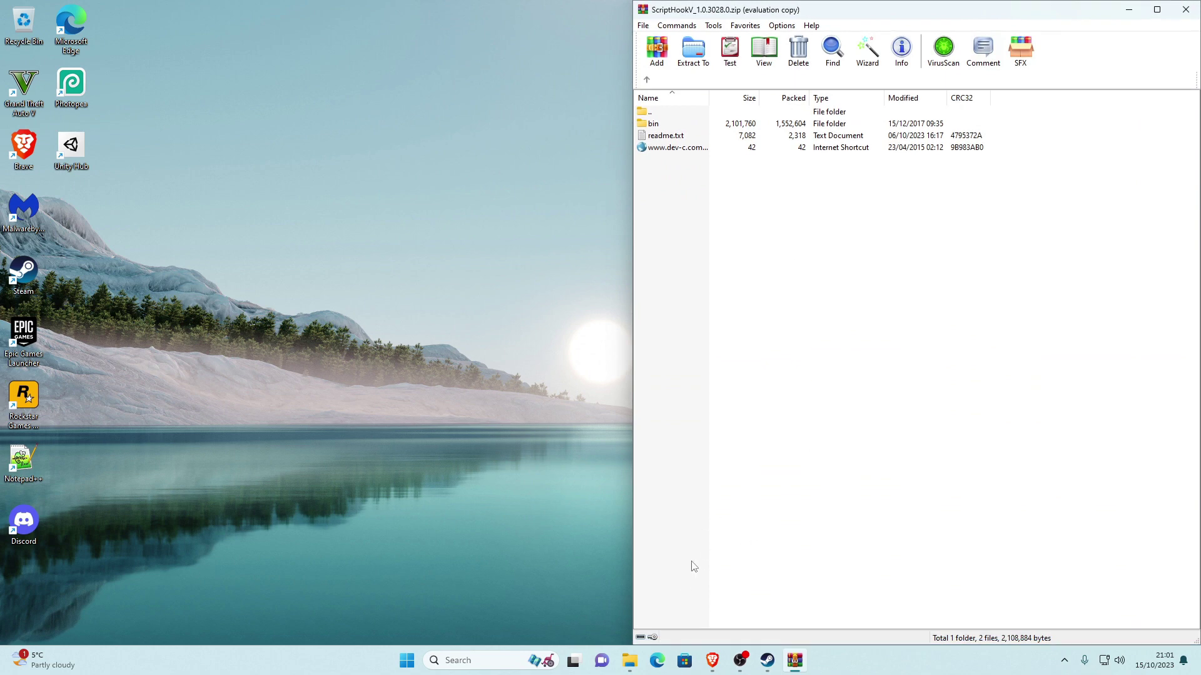
Step: Bring up the Grand Theft Auto V folder window and size it beside the archive window
click(630, 660)
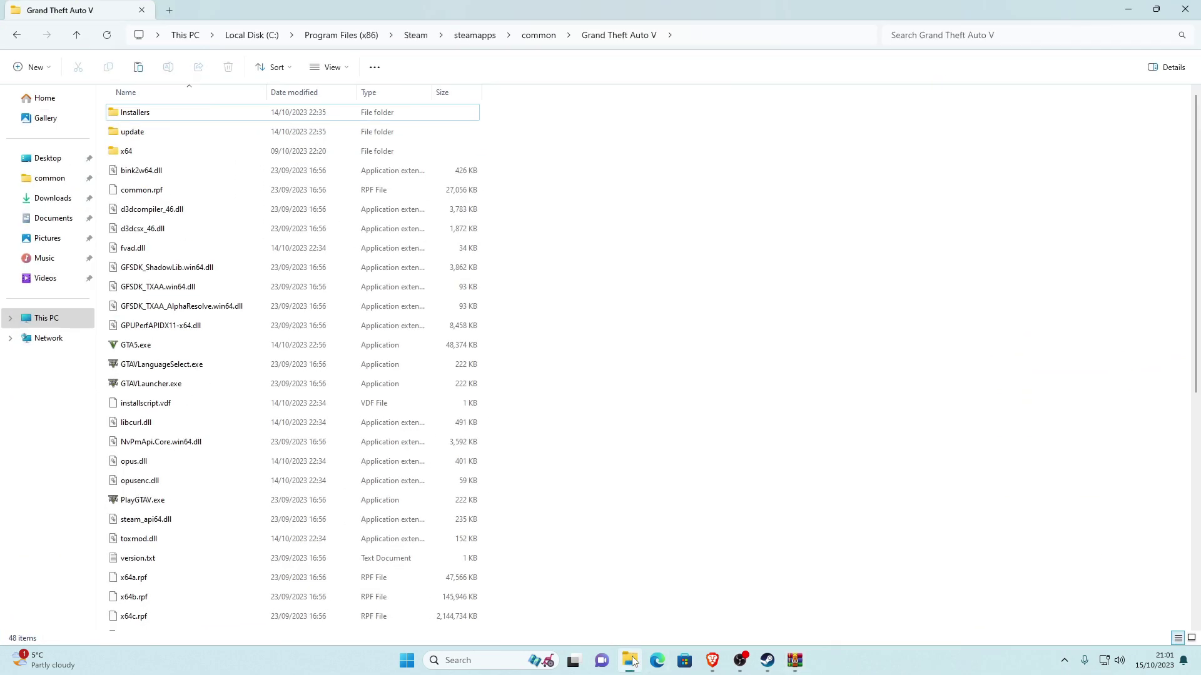
click(1157, 9)
drag(618, 155, 244, 1)
drag(402, 145, 558, 145)
drag(628, 164, 582, 164)
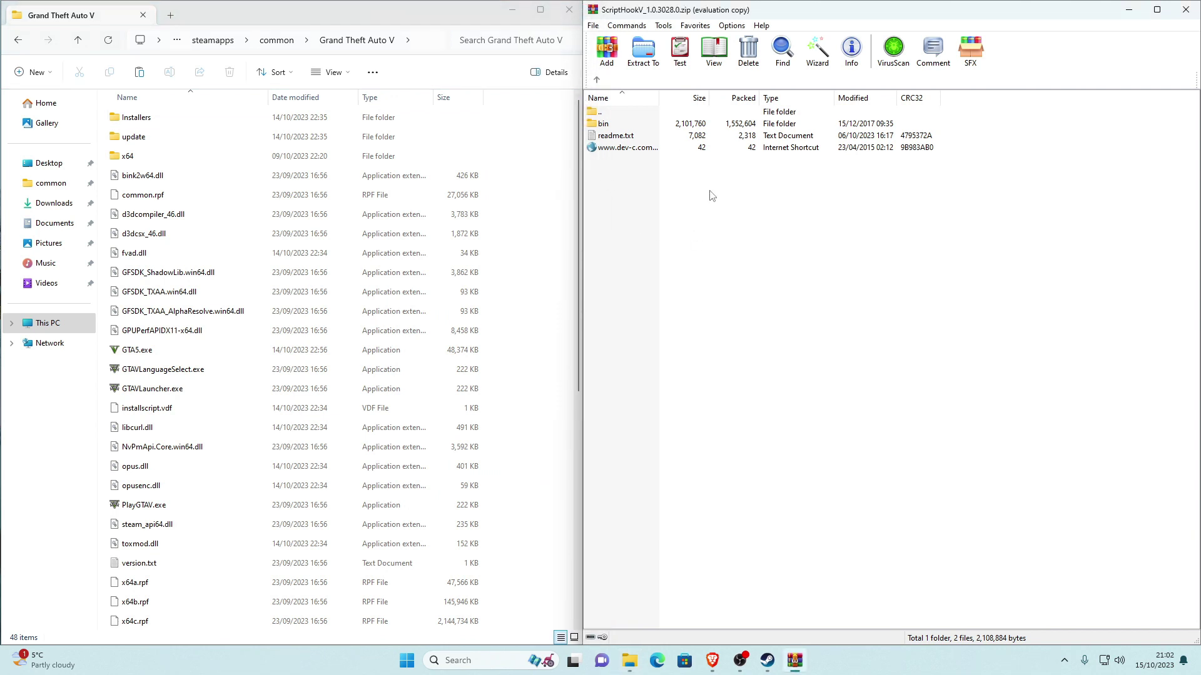
Step: Open the bin folder inside the Script Hook V archive
click(563, 227)
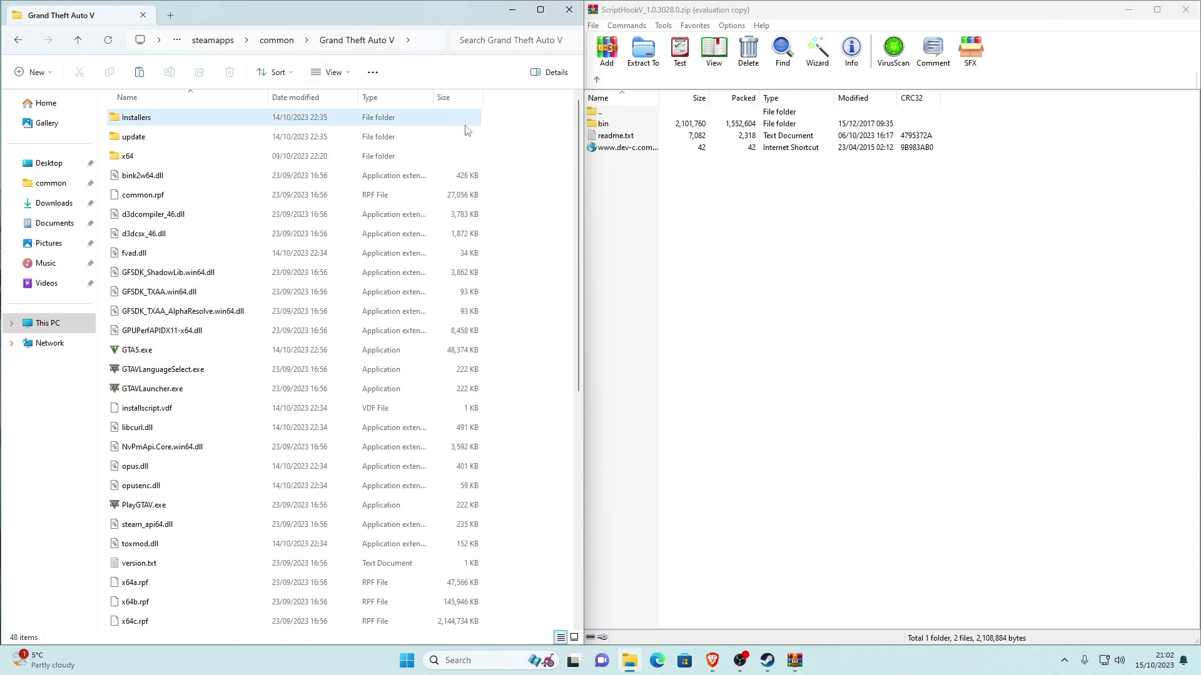
click(669, 207)
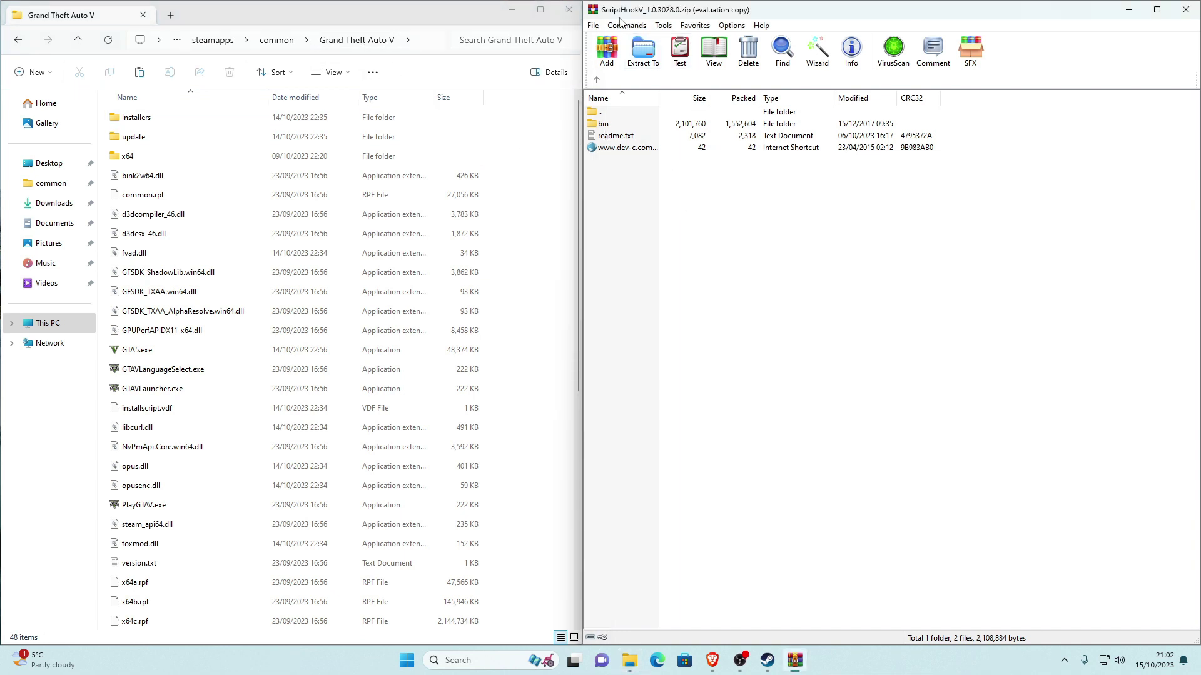
click(602, 124)
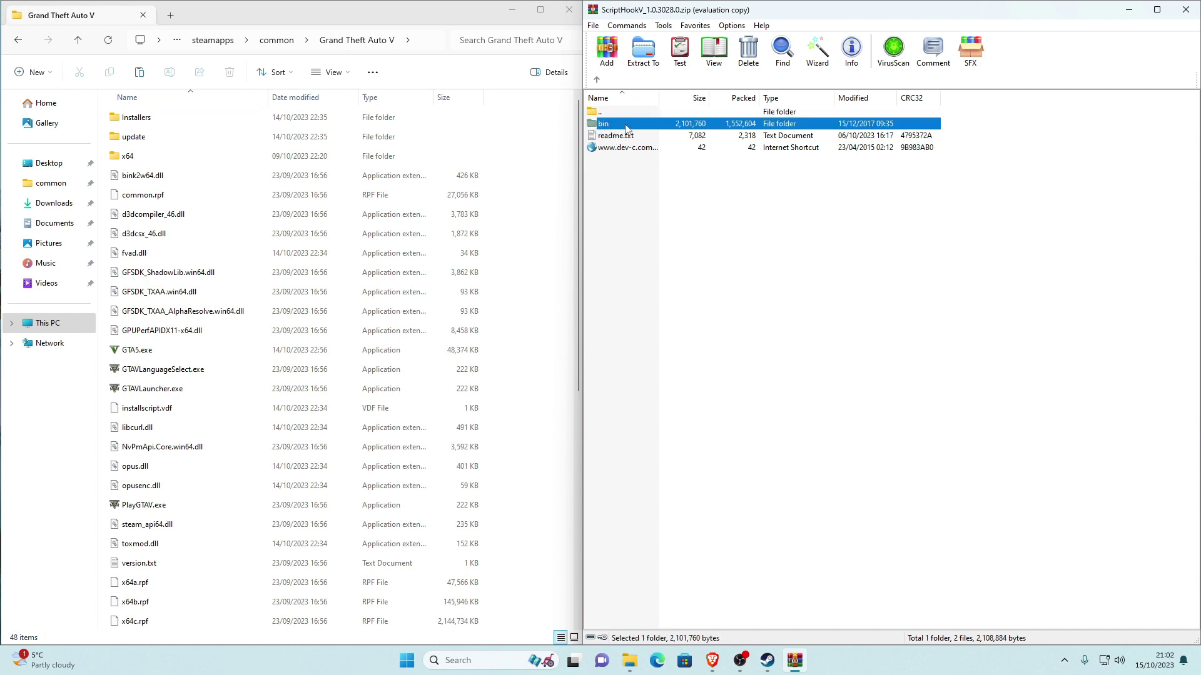
double_click(627, 127)
click(671, 166)
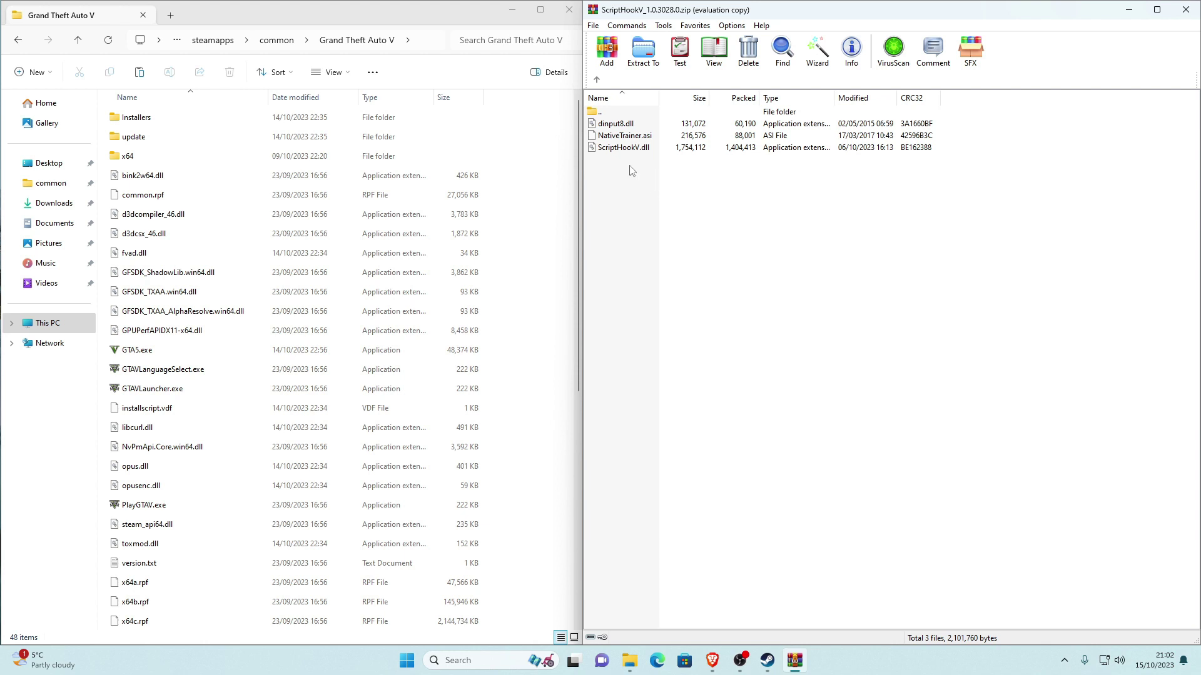
Step: Drag dinput8.dll and ScriptHookV.dll, without NativeTrainer.asi, into the Grand Theft Auto V folder, then close WinRAR
drag(633, 168, 640, 122)
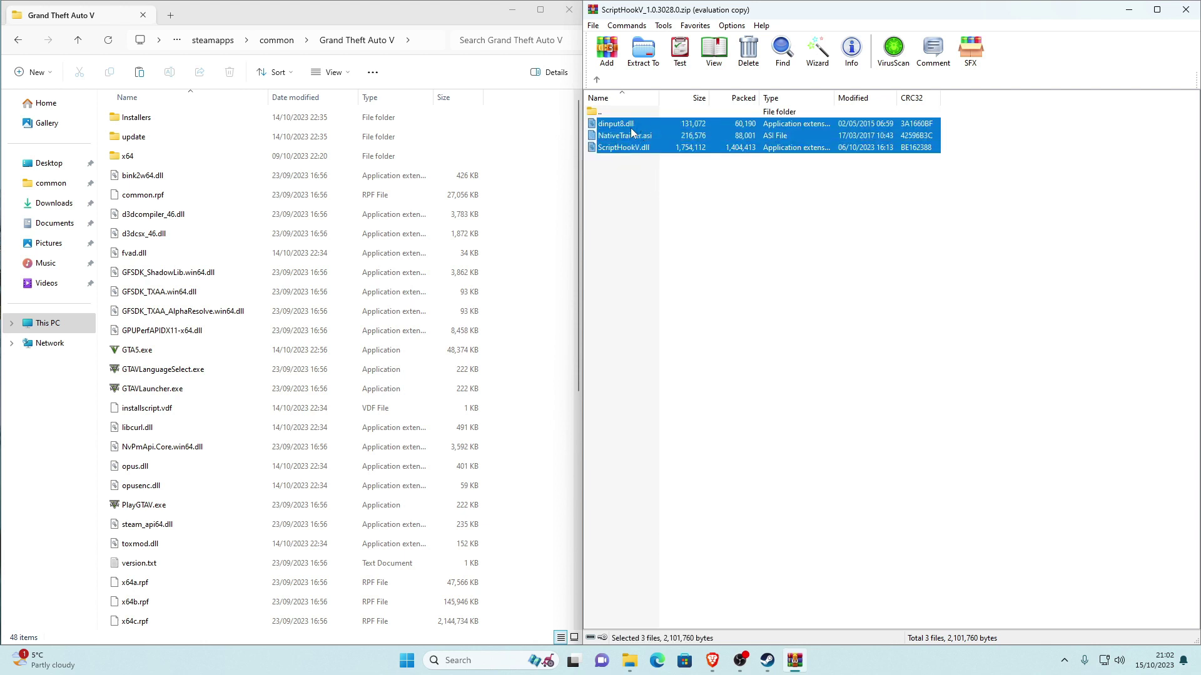
ctrl+click(605, 137)
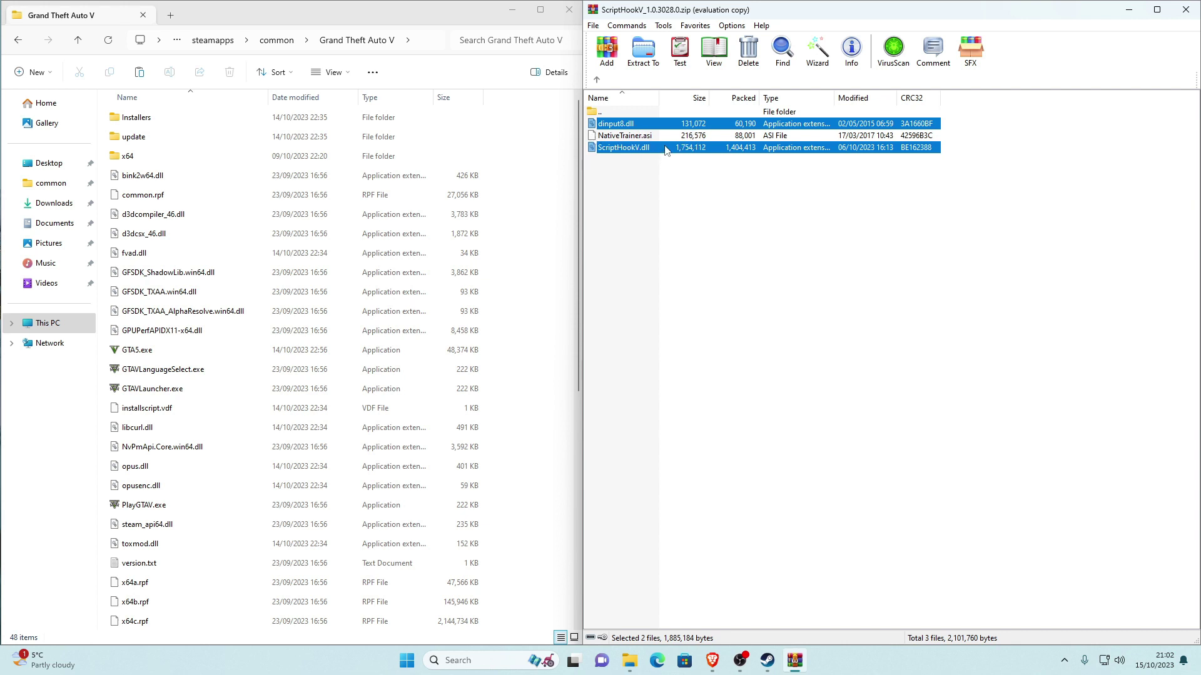
drag(639, 154, 537, 163)
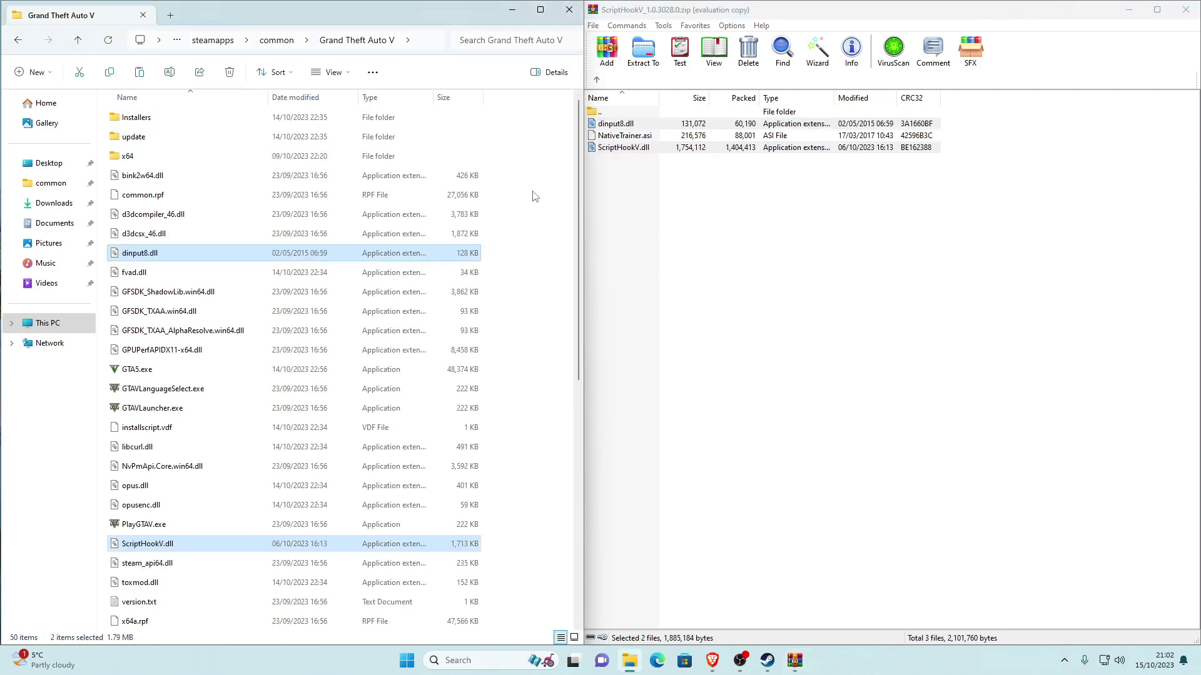
click(725, 274)
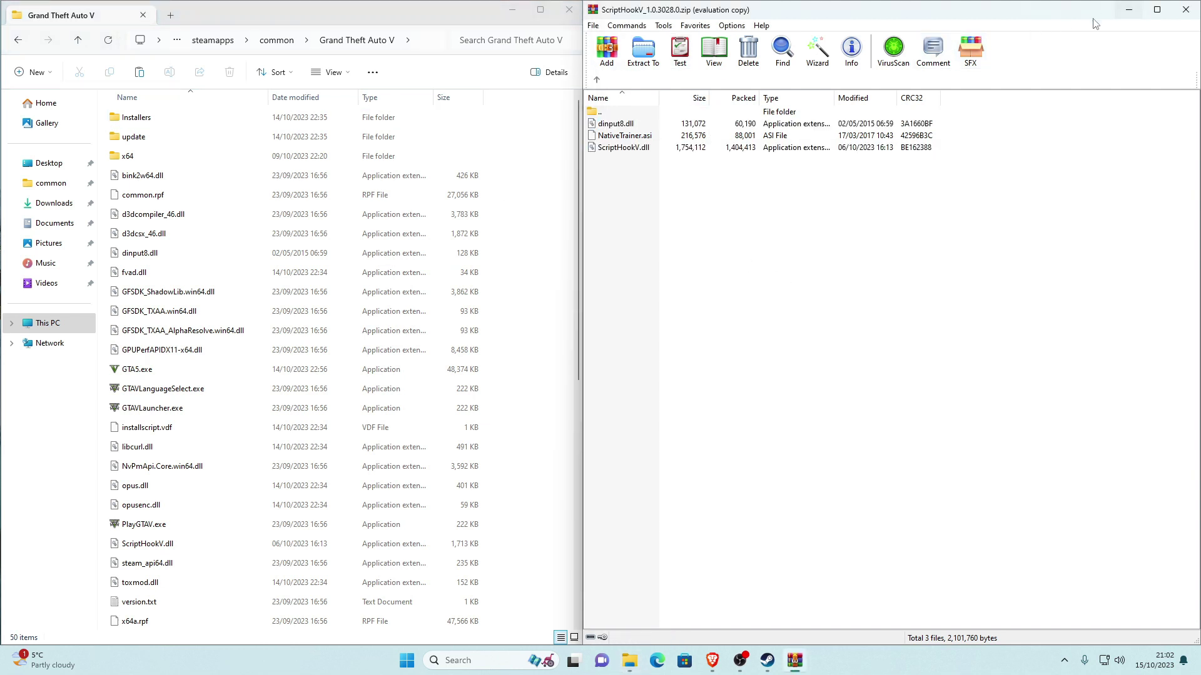
click(1185, 10)
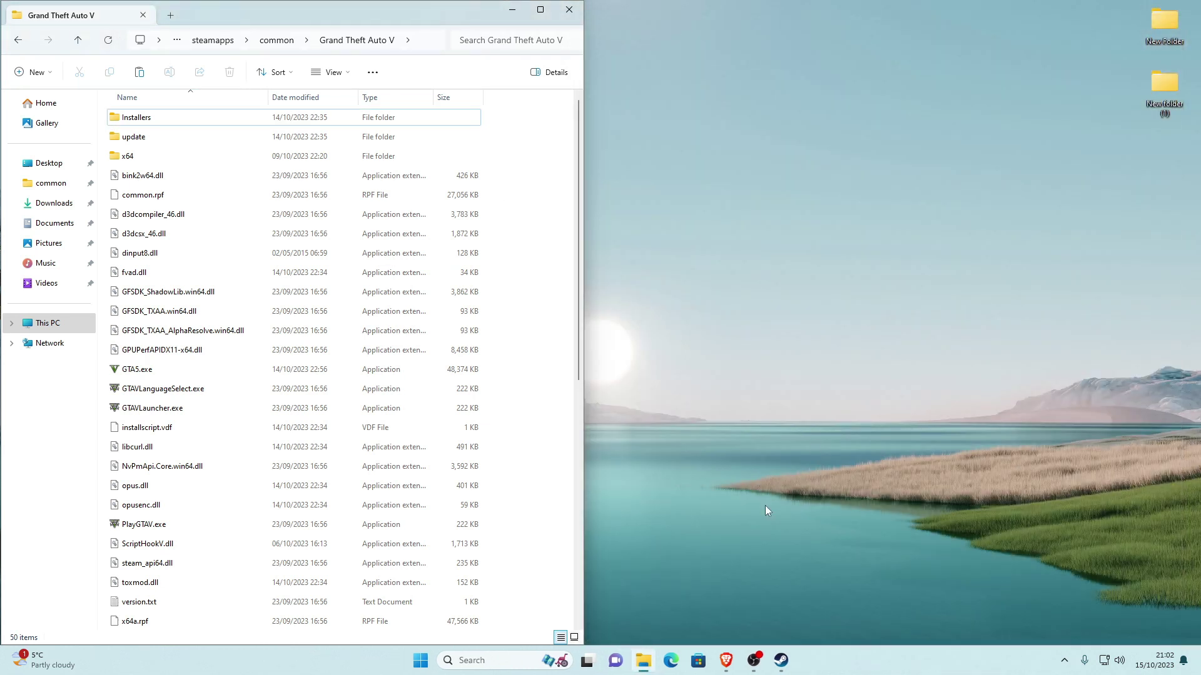